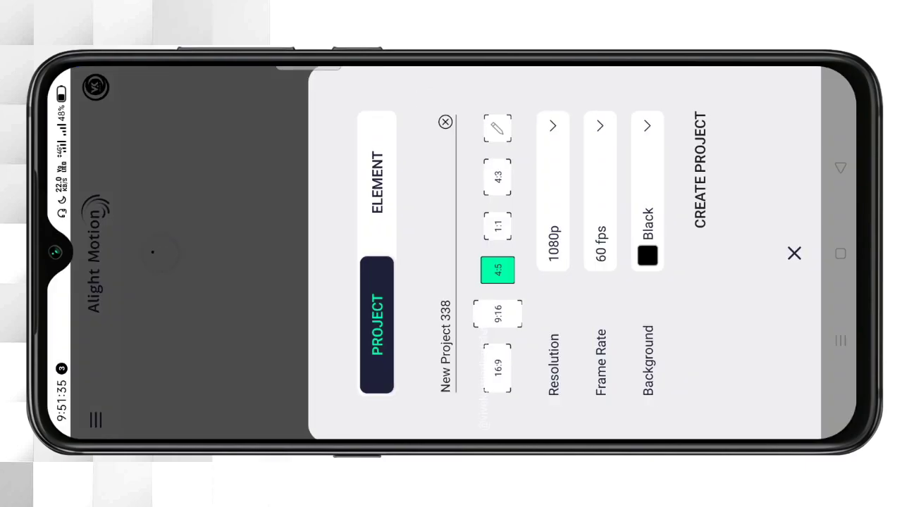
# - Create New Project 338 with a black canvas and add an empty text layer
pyautogui.click(707, 172)
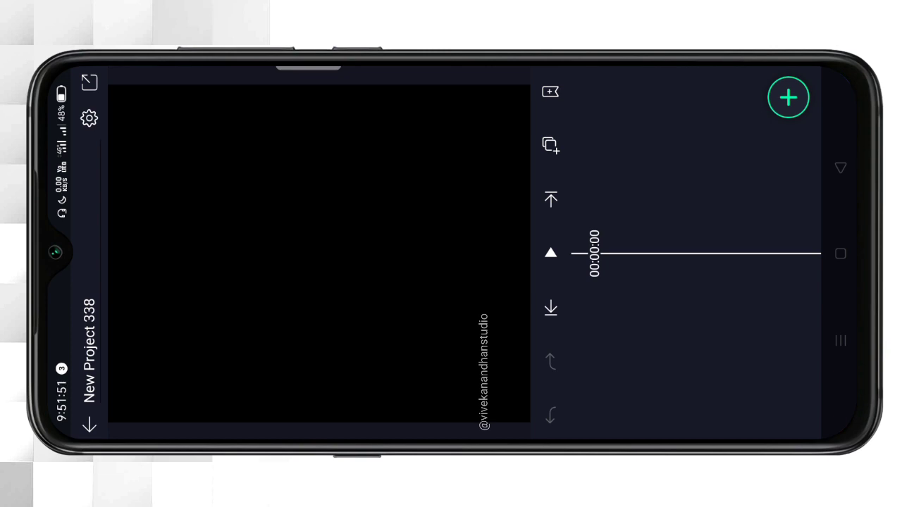
pyautogui.click(789, 97)
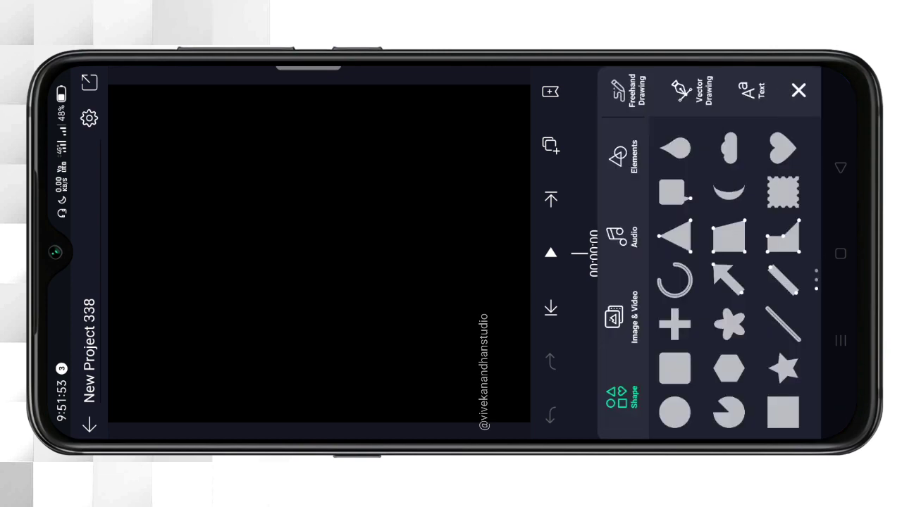
pyautogui.click(751, 90)
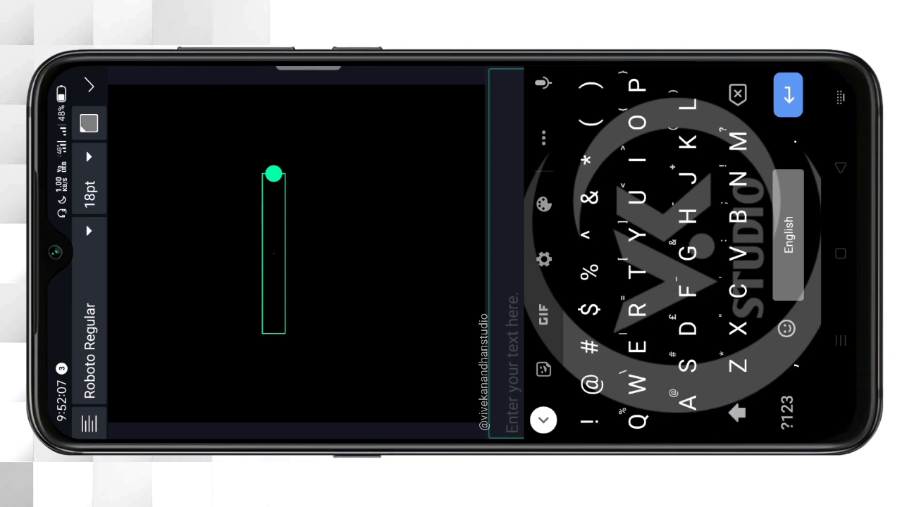
# - Enter the word 'Frist' and set it in the Bassy script font
pyautogui.write('Frisr')
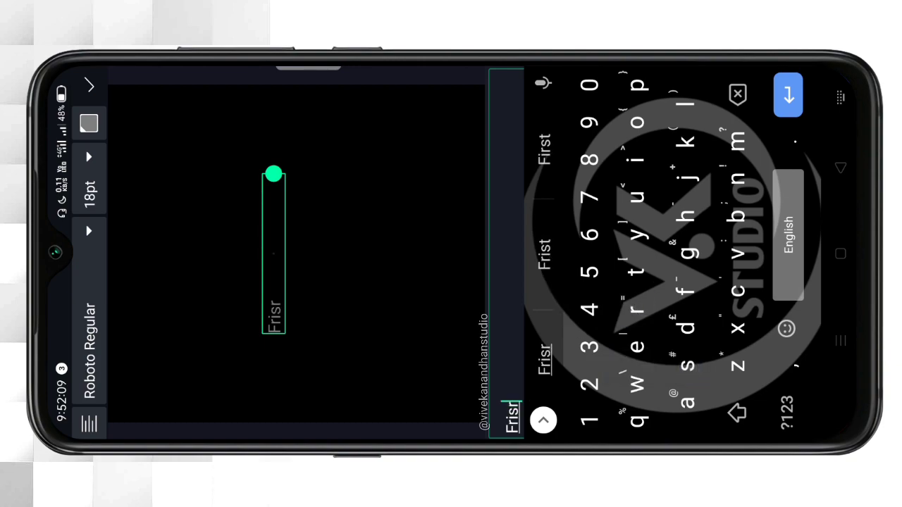
pyautogui.click(549, 244)
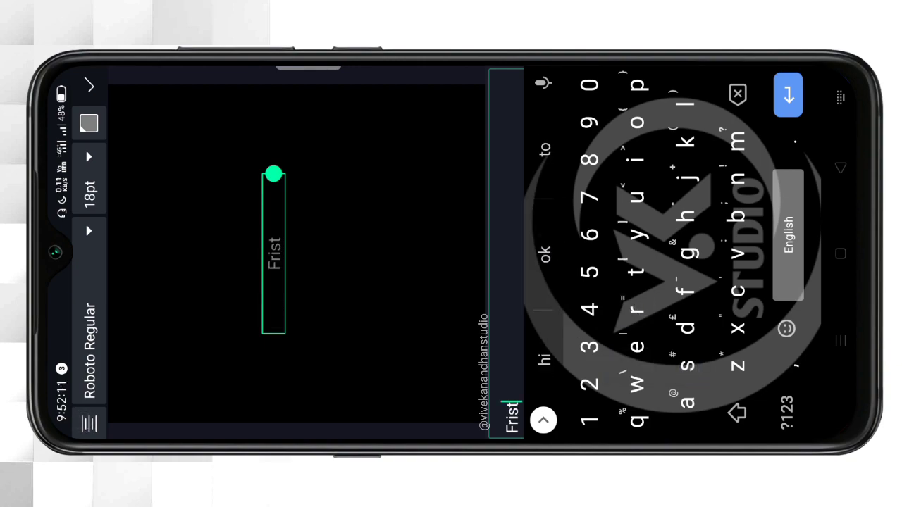
pyautogui.click(95, 291)
pyautogui.moveTo(154, 292); pyautogui.dragTo(154, 395)
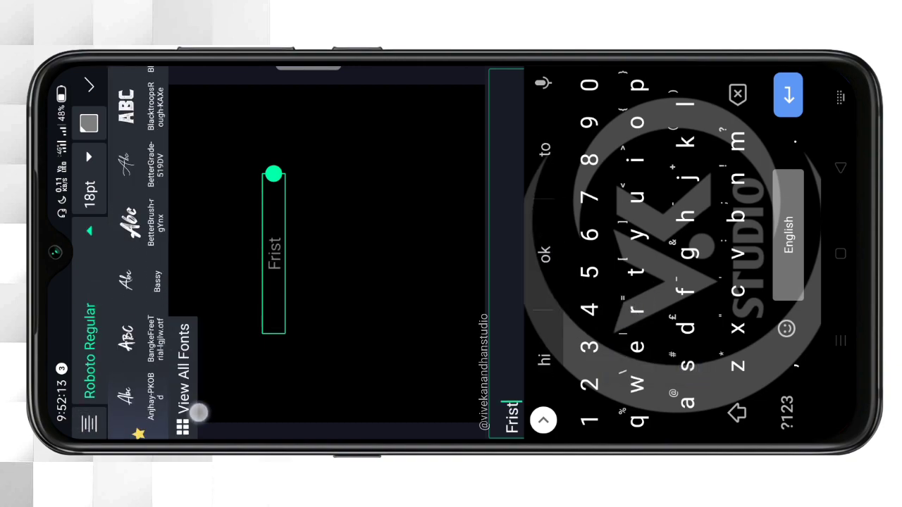
pyautogui.click(138, 293)
pyautogui.click(88, 123)
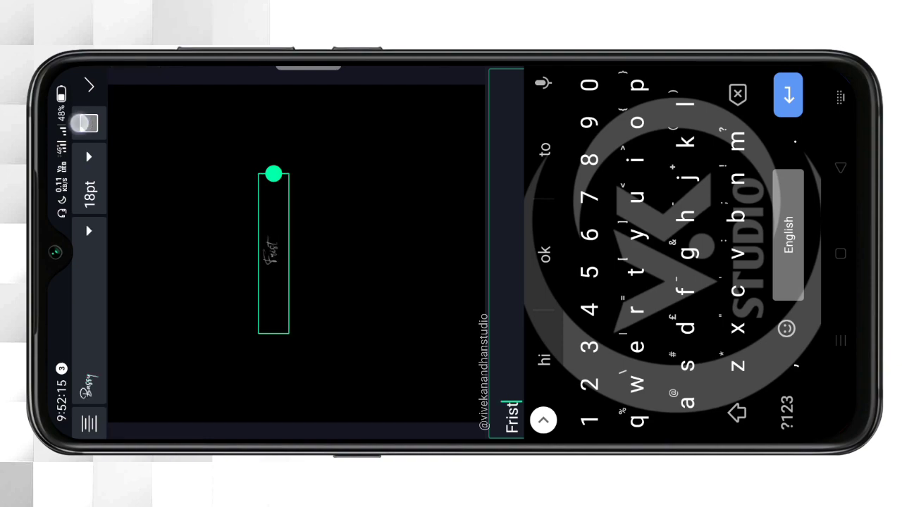
pyautogui.click(89, 123)
pyautogui.click(88, 123)
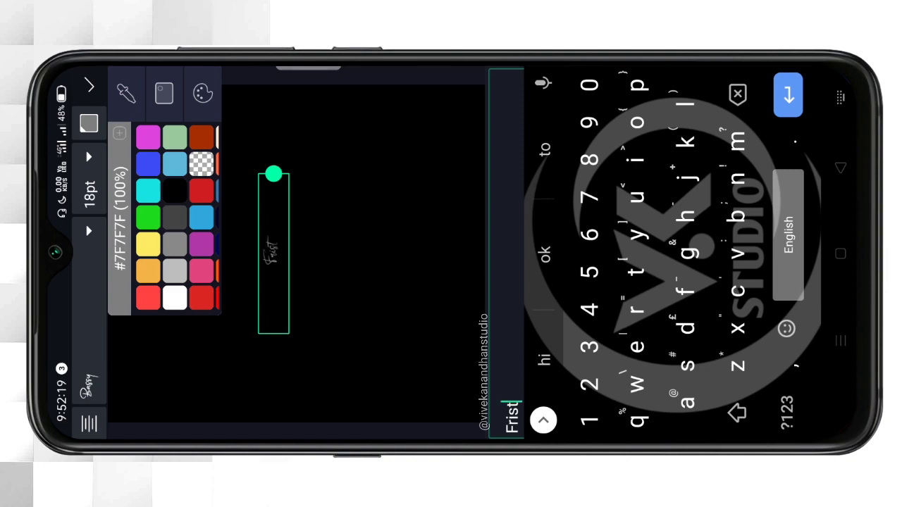
pyautogui.click(90, 86)
# - Scale the Frist text up in Move & Transform to span the frame width
pyautogui.click(762, 358)
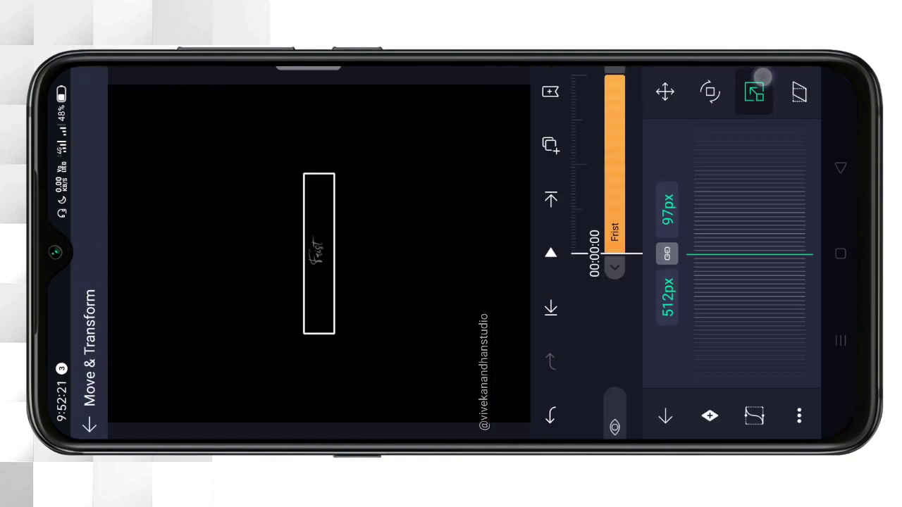
pyautogui.moveTo(790, 329); pyautogui.dragTo(768, 204)
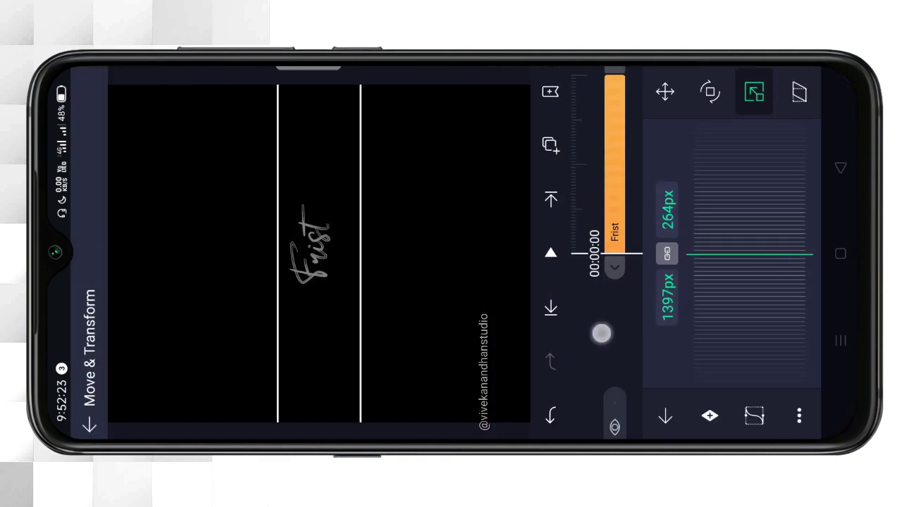
pyautogui.click(89, 425)
pyautogui.click(614, 162)
# - Duplicate the Frist layer and change the copy's text to 'second lyrics'
pyautogui.click(550, 141)
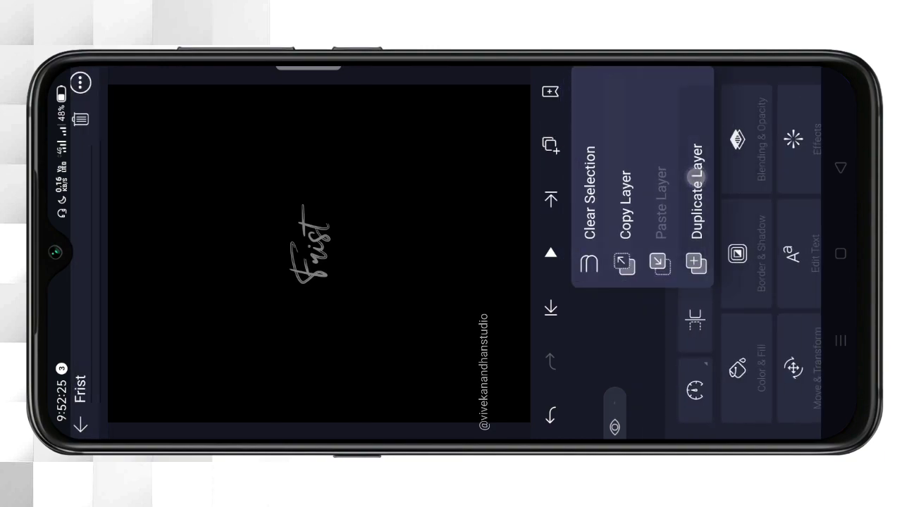
pyautogui.click(649, 268)
pyautogui.click(640, 163)
pyautogui.click(773, 256)
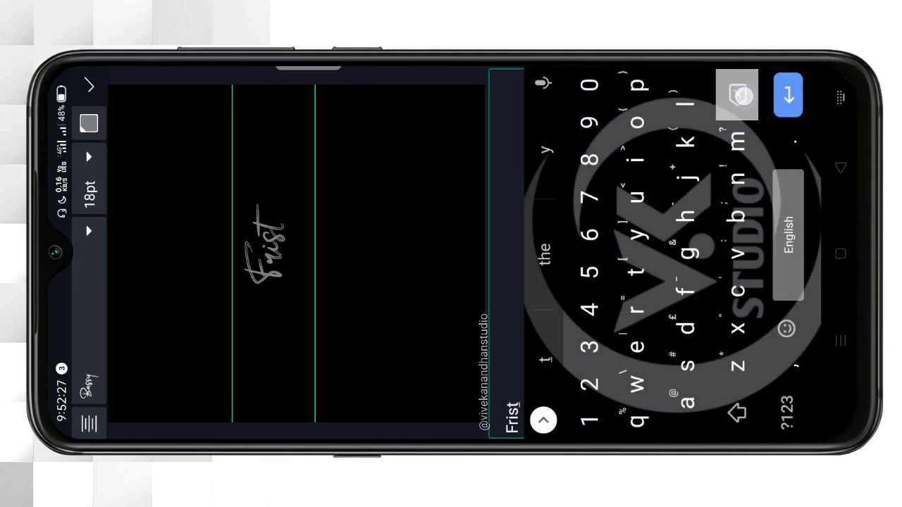
pyautogui.press('BackSpace')
pyautogui.press('BackSpace')
pyautogui.press('BackSpace')
pyautogui.write('sec')
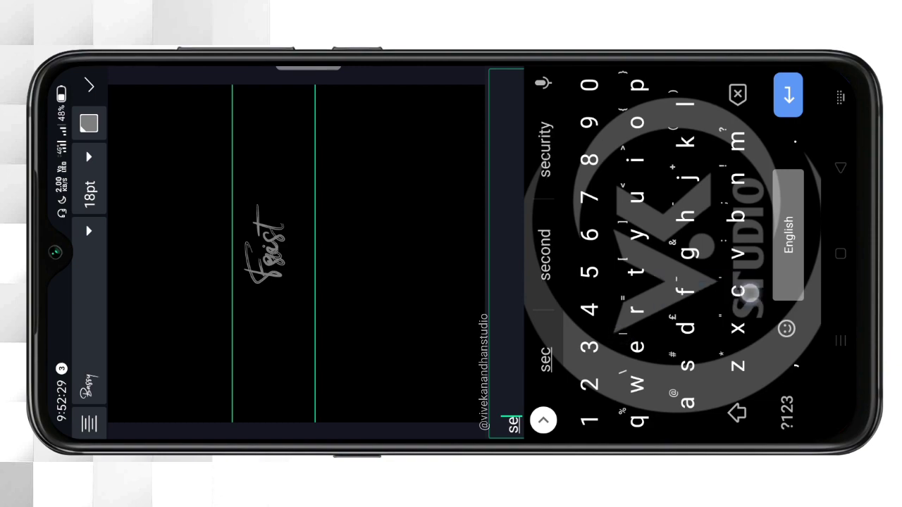
pyautogui.click(544, 248)
pyautogui.write('ly')
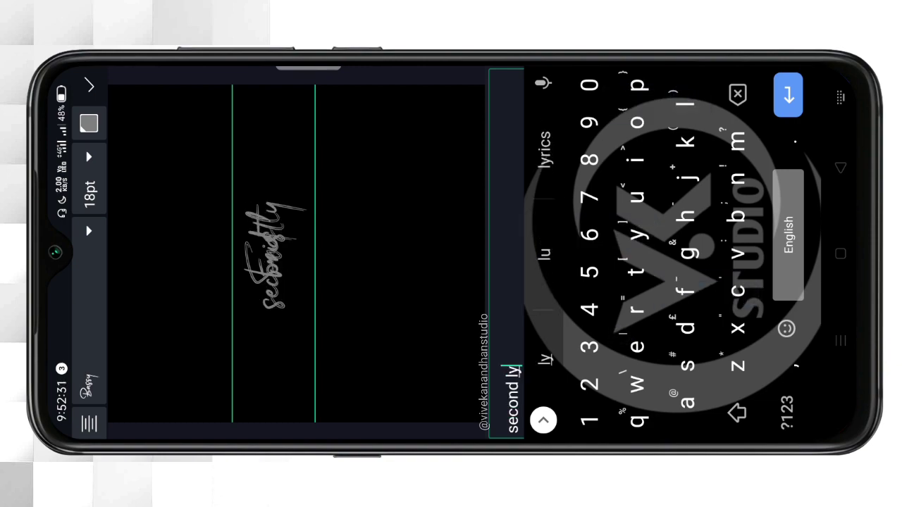
pyautogui.click(544, 151)
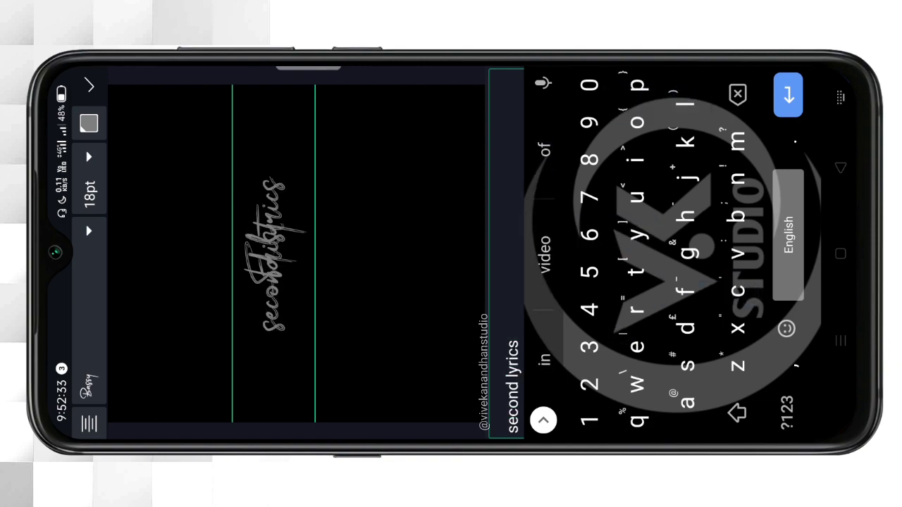
pyautogui.press('Return')
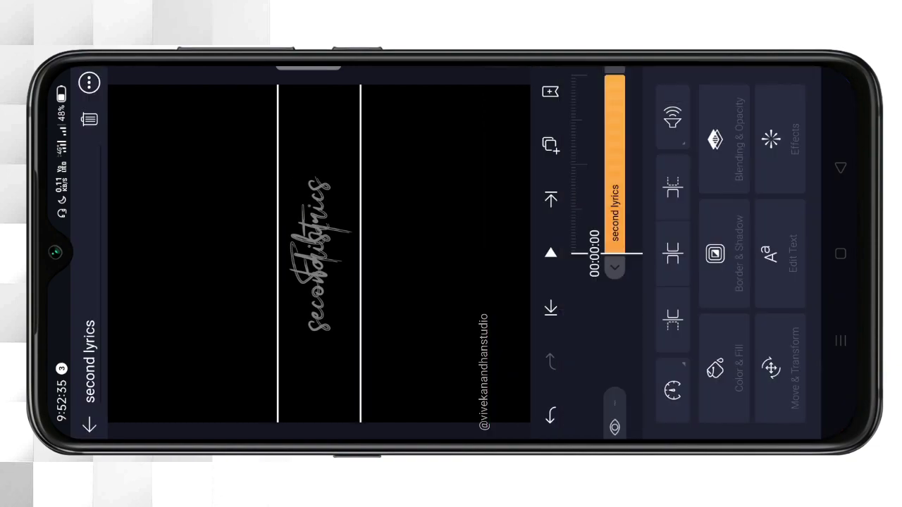
# - Nudge the second lyrics text's position while keeping it centred
pyautogui.click(772, 367)
pyautogui.moveTo(765, 238)
pyautogui.mouseDown()
pyautogui.moveTo(767, 211)
pyautogui.moveTo(767, 239)
pyautogui.moveTo(731, 244)
pyautogui.moveTo(736, 270)
pyautogui.mouseUp()
pyautogui.press('Escape')
# - Trim the second lyrics clip at the playhead so it starts after Frist, then scrub the preview
pyautogui.click(638, 227)
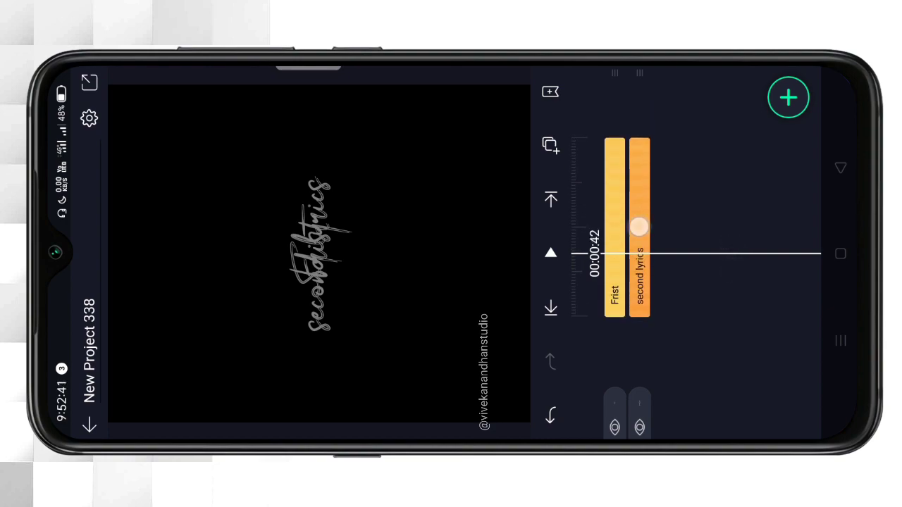
pyautogui.click(669, 318)
pyautogui.click(600, 362)
pyautogui.moveTo(694, 225); pyautogui.dragTo(666, 86)
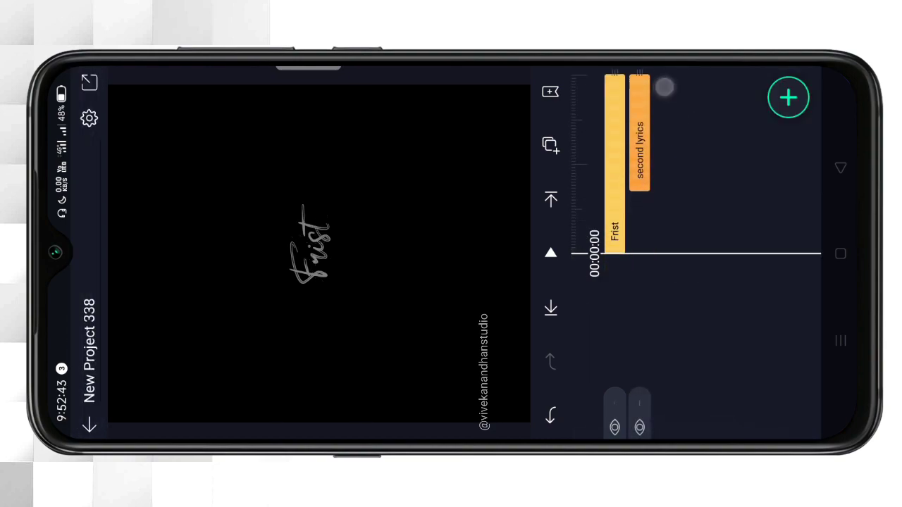
pyautogui.moveTo(733, 188)
pyautogui.mouseDown()
pyautogui.moveTo(745, 296)
pyautogui.moveTo(704, 192)
pyautogui.mouseUp()
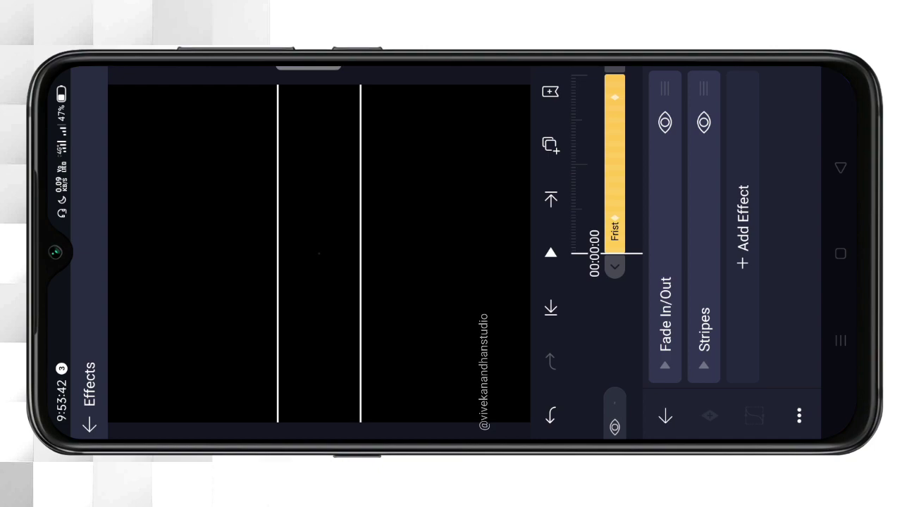
# - Review Frist's Fade In/Out settings, then bring up its Stripes effect at 00:01:01
pyautogui.click(665, 365)
pyautogui.moveTo(599, 155); pyautogui.dragTo(599, 189)
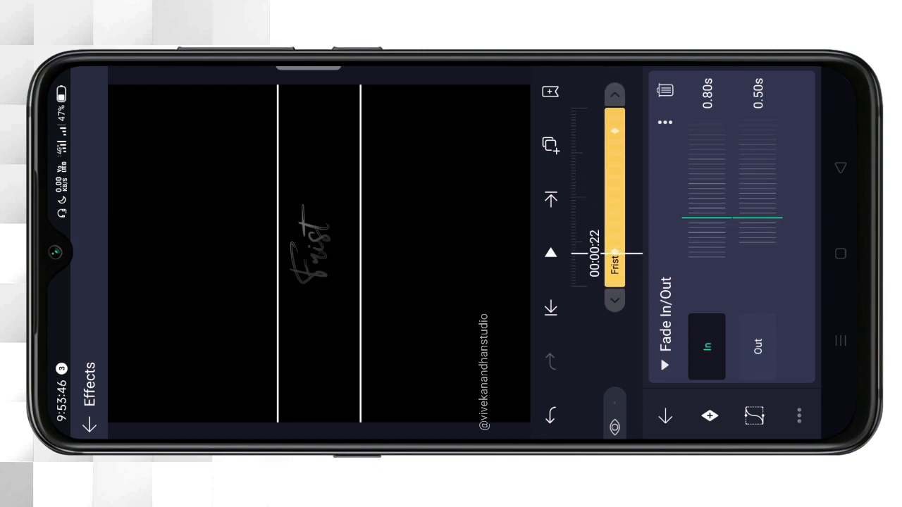
pyautogui.click(677, 287)
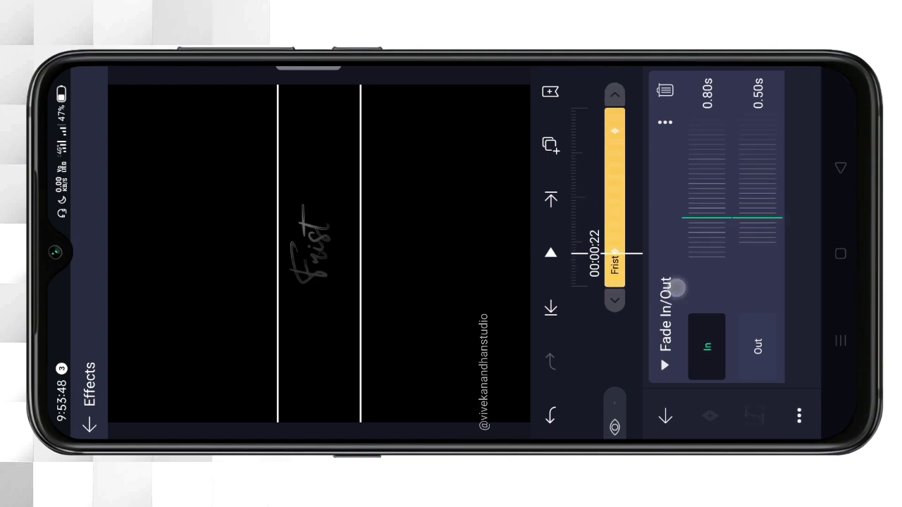
pyautogui.click(699, 246)
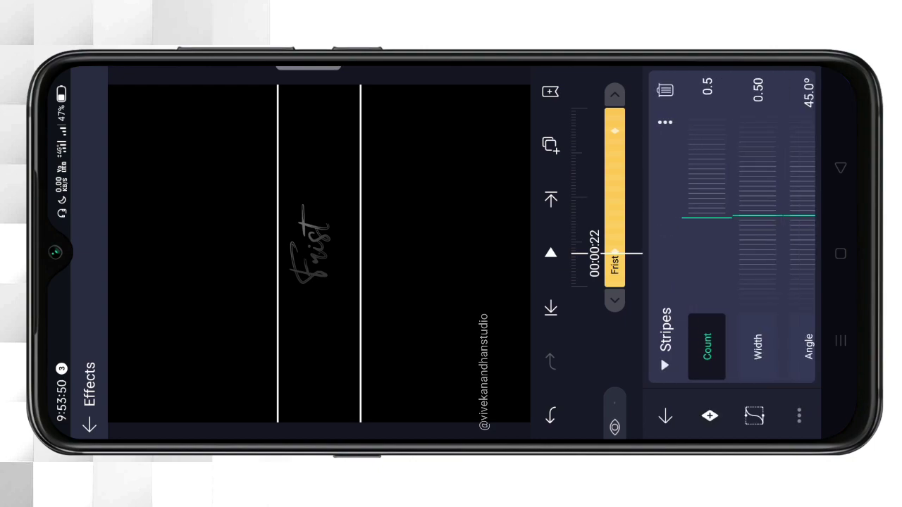
pyautogui.moveTo(631, 233); pyautogui.dragTo(721, 249)
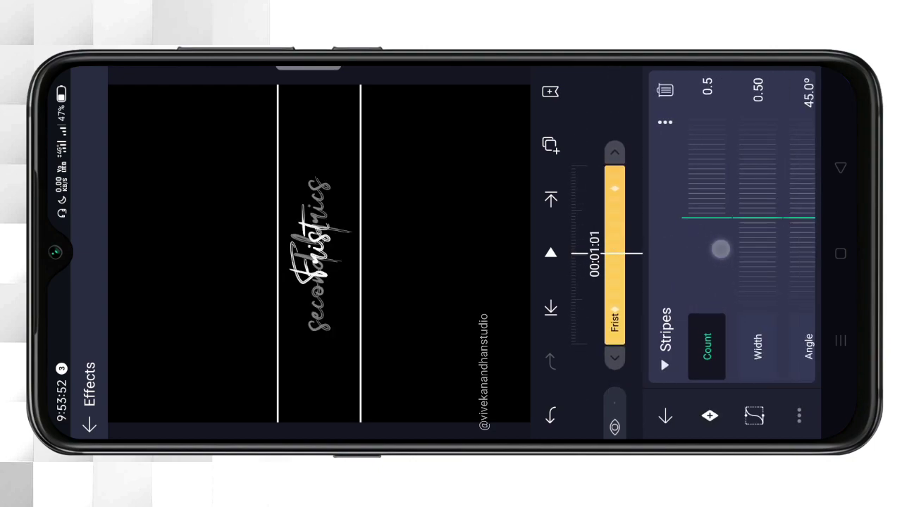
# - Raise Stripes Count to 0.8 and keyframe Phase from 0.00 to about 0.67
pyautogui.moveTo(700, 291)
pyautogui.mouseDown()
pyautogui.moveTo(651, 305)
pyautogui.moveTo(654, 296)
pyautogui.mouseUp()
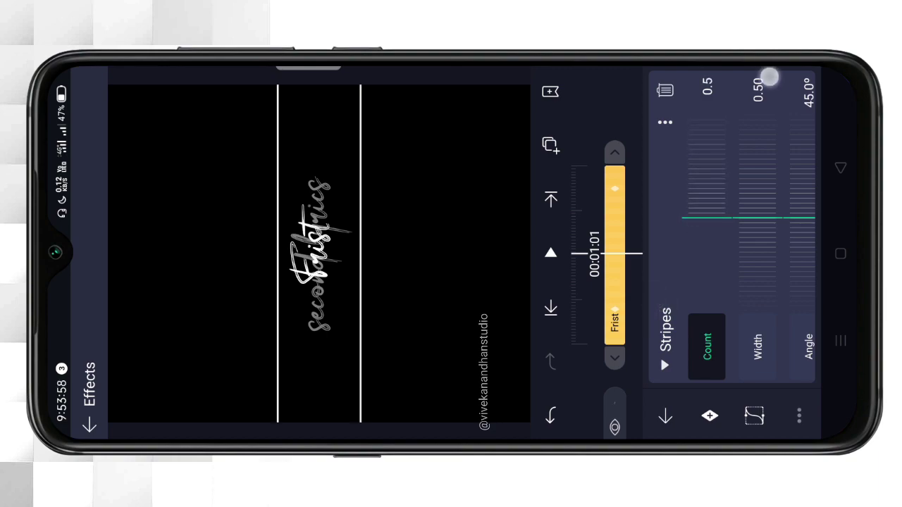
pyautogui.moveTo(767, 78); pyautogui.dragTo(700, 77)
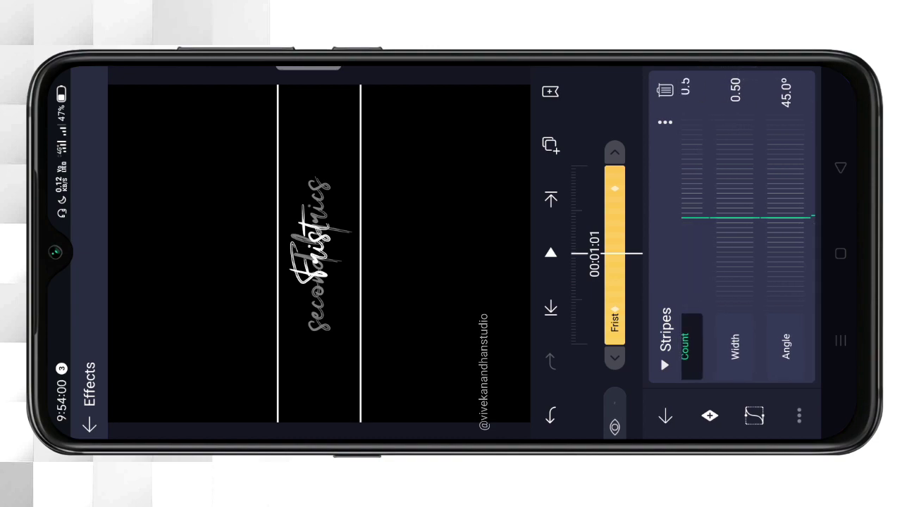
pyautogui.moveTo(757, 79); pyautogui.dragTo(705, 79)
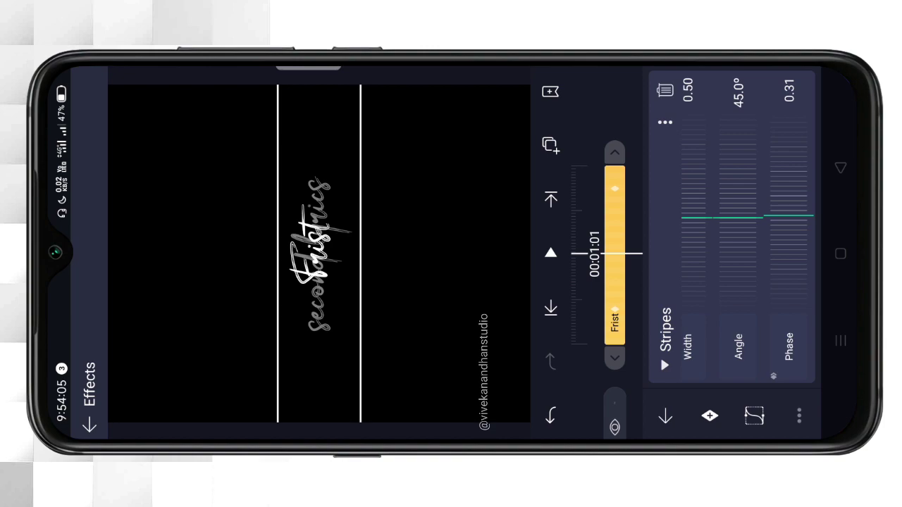
pyautogui.moveTo(767, 94); pyautogui.dragTo(736, 95)
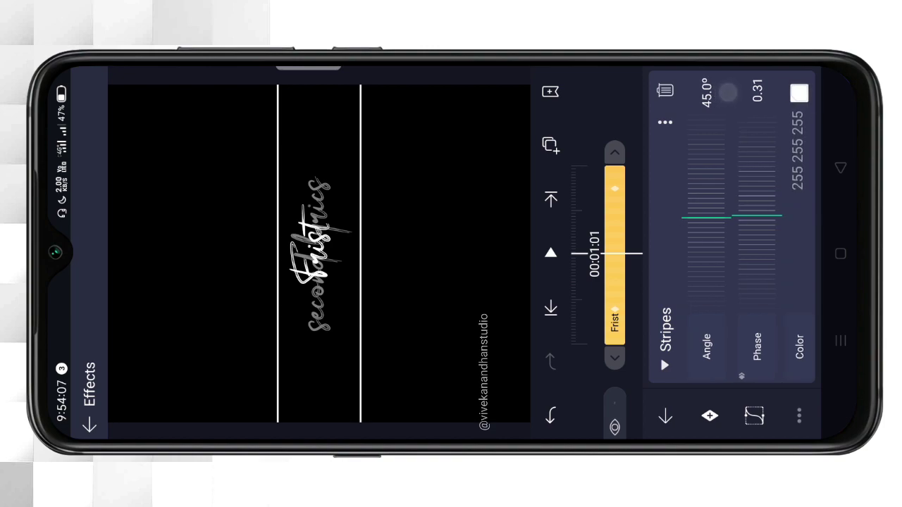
pyautogui.moveTo(615, 191)
pyautogui.mouseDown()
pyautogui.moveTo(618, 101)
pyautogui.moveTo(623, 135)
pyautogui.mouseUp()
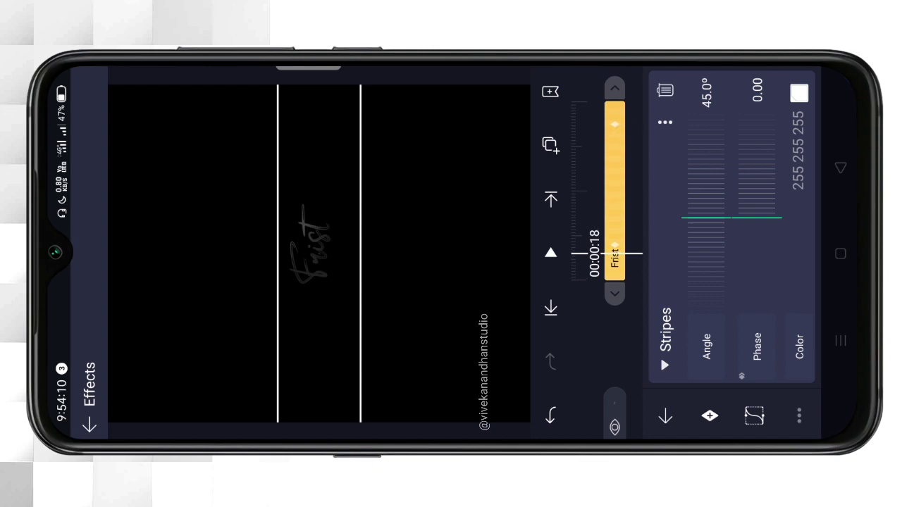
pyautogui.moveTo(634, 200)
pyautogui.mouseDown()
pyautogui.moveTo(688, 285)
pyautogui.moveTo(688, 308)
pyautogui.mouseUp()
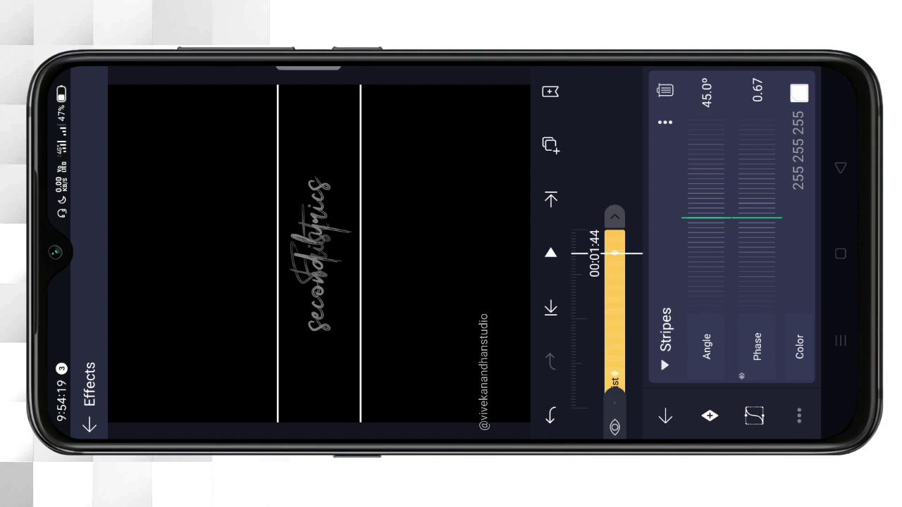
pyautogui.moveTo(614, 161); pyautogui.dragTo(614, 159)
# - Set the later Stripes Phase keyframe at 00:01:45 to 0.62
pyautogui.click(754, 344)
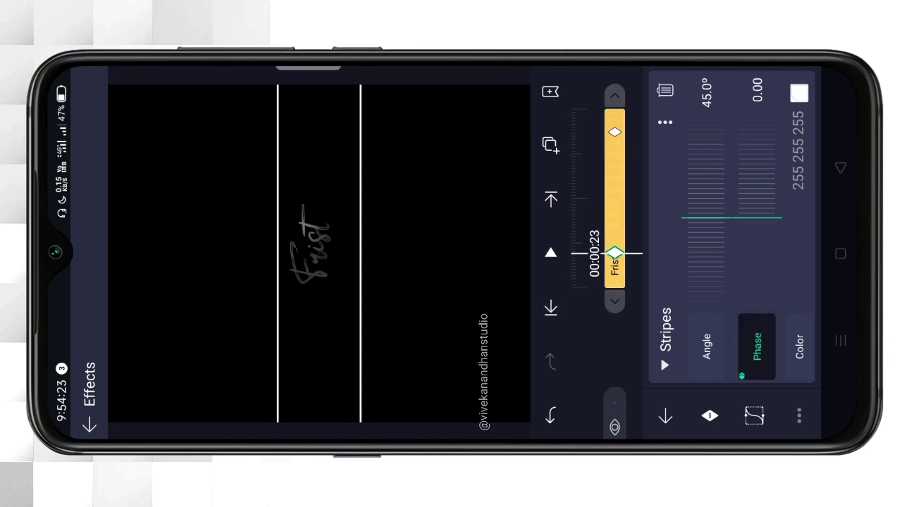
pyautogui.click(551, 196)
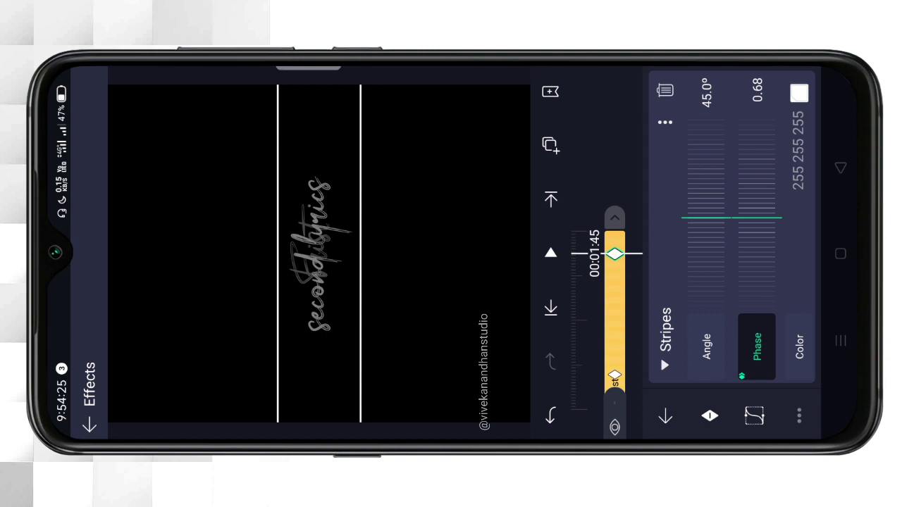
pyautogui.moveTo(767, 264)
pyautogui.mouseDown()
pyautogui.moveTo(743, 103)
pyautogui.moveTo(741, 175)
pyautogui.moveTo(783, 260)
pyautogui.moveTo(789, 312)
pyautogui.mouseUp()
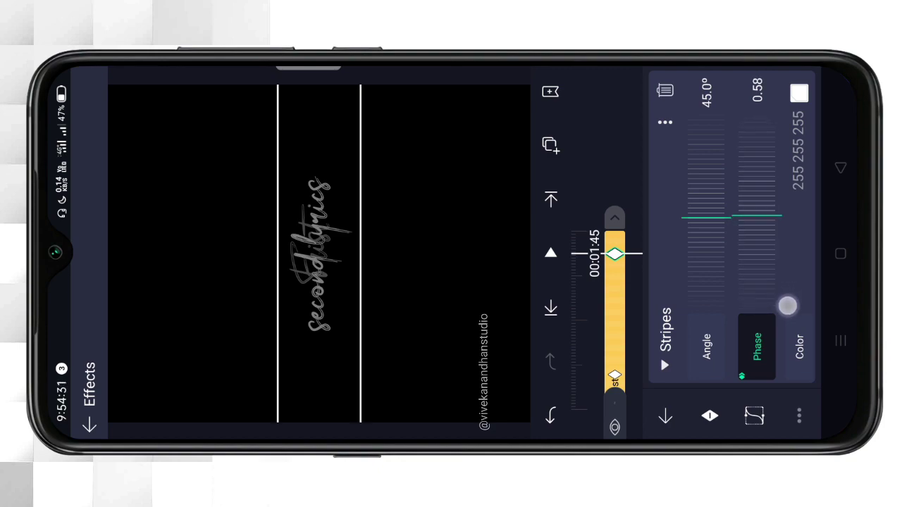
pyautogui.moveTo(757, 236); pyautogui.dragTo(759, 246)
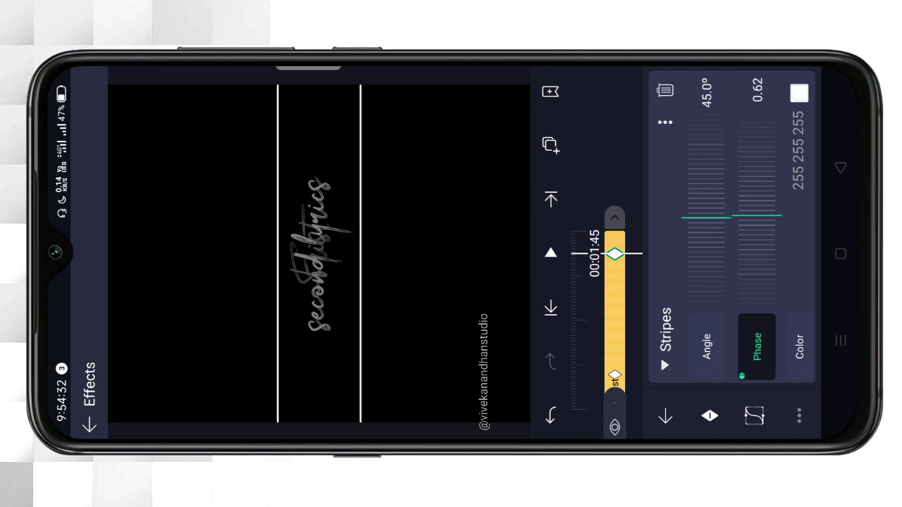
pyautogui.moveTo(782, 345); pyautogui.dragTo(712, 345)
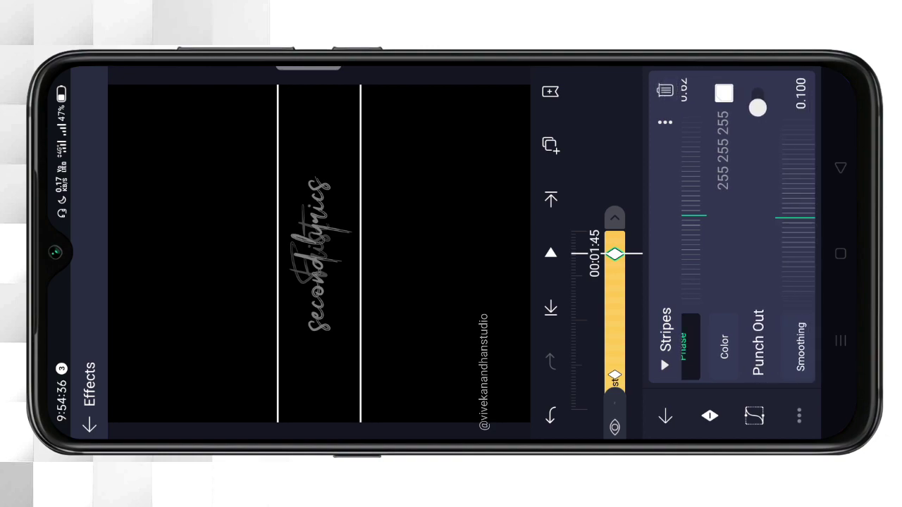
pyautogui.moveTo(761, 345); pyautogui.dragTo(726, 345)
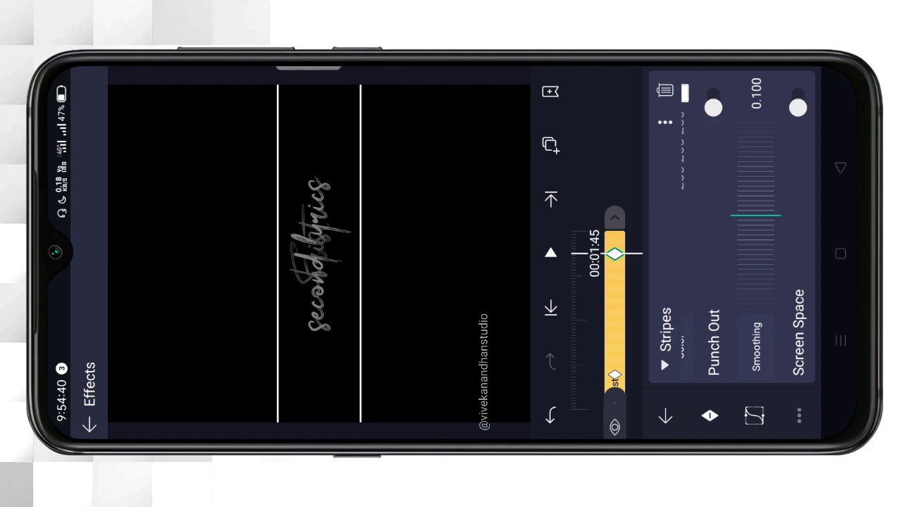
# - Replay the lyric animation from the start, then bring up the second lyrics layer's effects
pyautogui.click(666, 230)
pyautogui.click(683, 223)
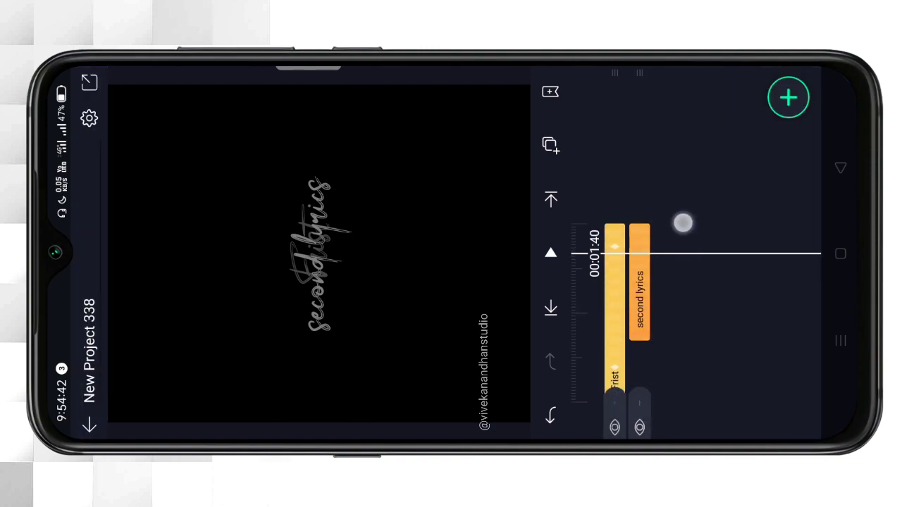
pyautogui.moveTo(683, 224); pyautogui.dragTo(660, 73)
pyautogui.click(551, 253)
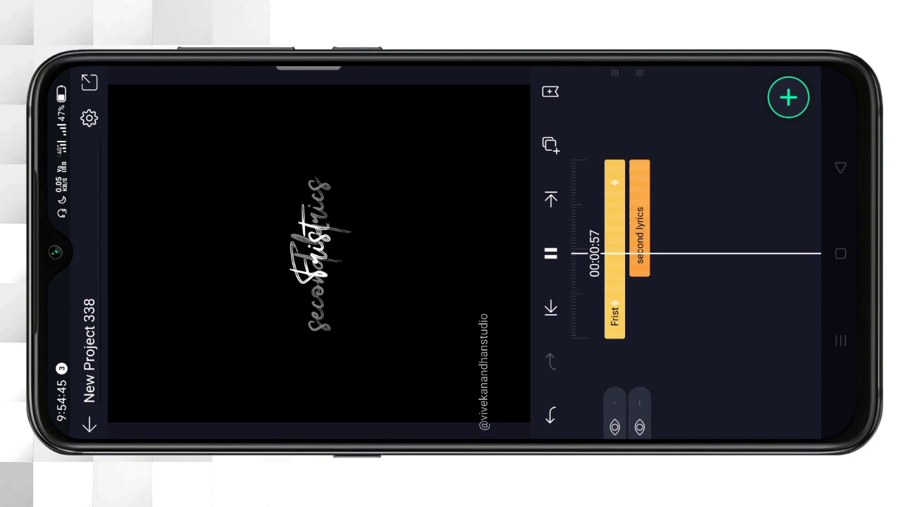
pyautogui.moveTo(693, 284); pyautogui.dragTo(739, 242)
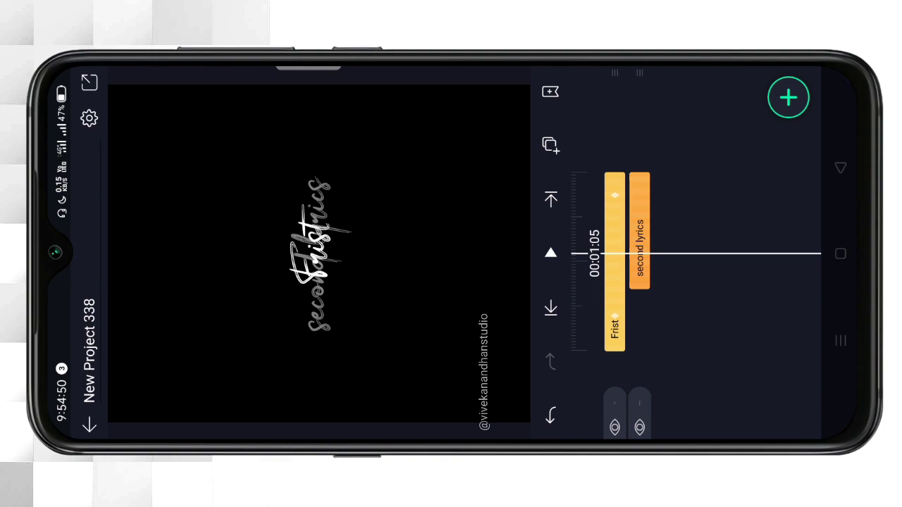
pyautogui.click(639, 232)
# - Expand the Wipe effect and step through its keyframes on the second lyrics clip
pyautogui.click(662, 252)
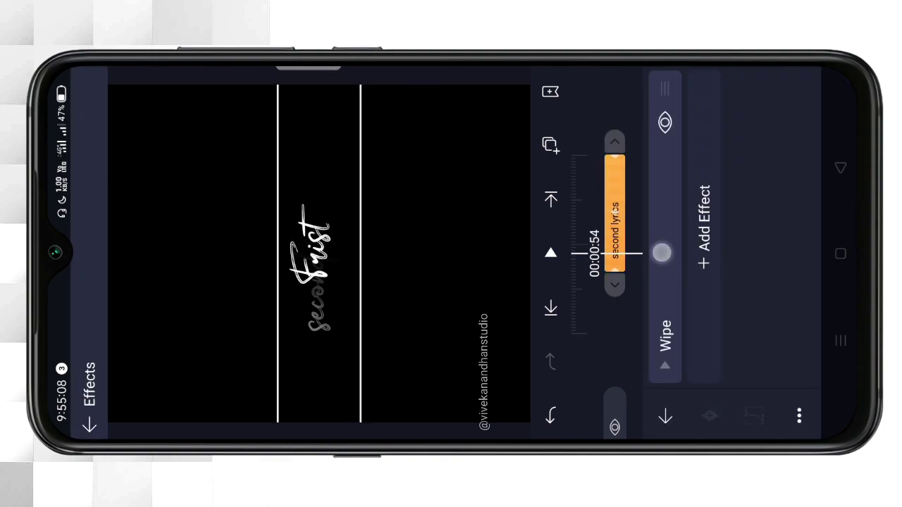
pyautogui.moveTo(600, 86)
pyautogui.mouseDown()
pyautogui.moveTo(601, 132)
pyautogui.moveTo(594, 77)
pyautogui.moveTo(585, 157)
pyautogui.moveTo(590, 117)
pyautogui.moveTo(606, 179)
pyautogui.mouseUp()
pyautogui.click(553, 194)
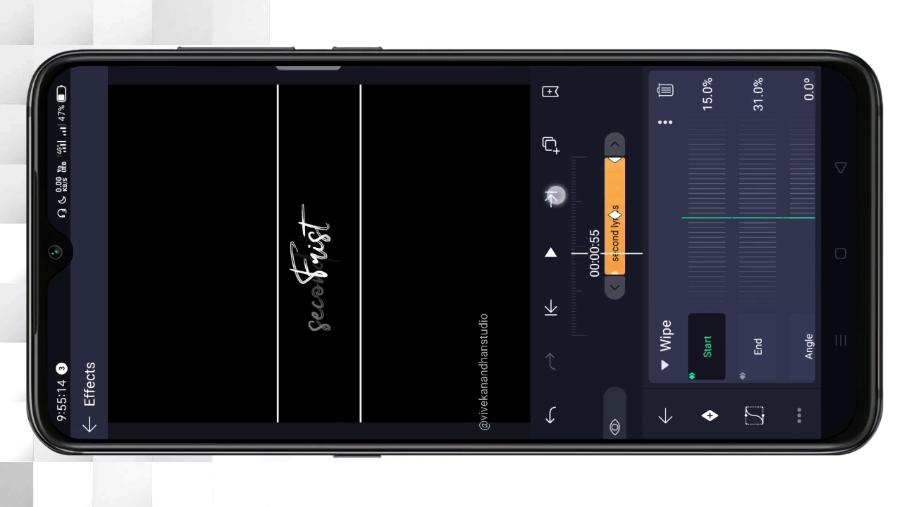
pyautogui.moveTo(591, 143); pyautogui.dragTo(580, 79)
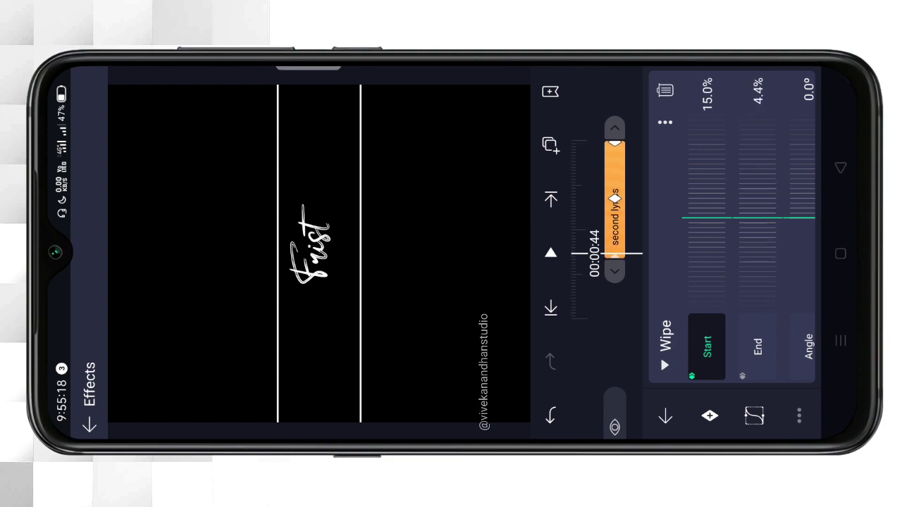
pyautogui.click(560, 198)
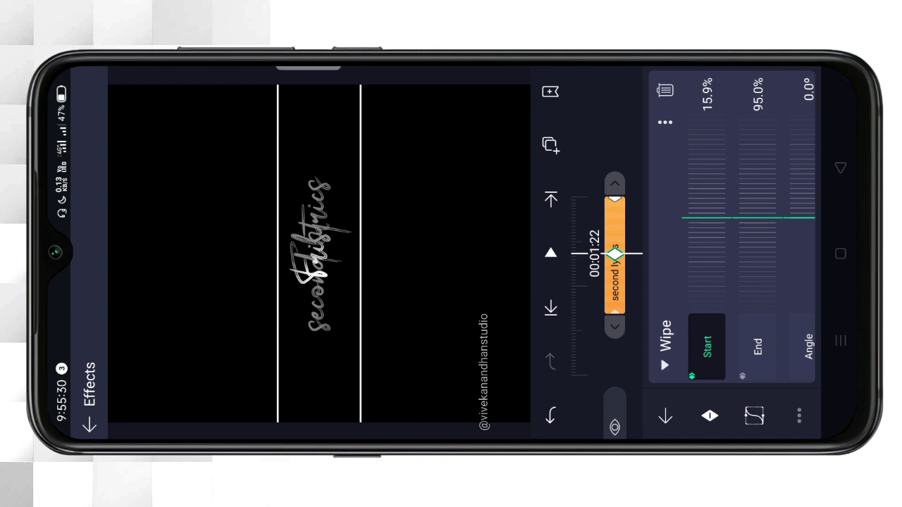
pyautogui.click(552, 200)
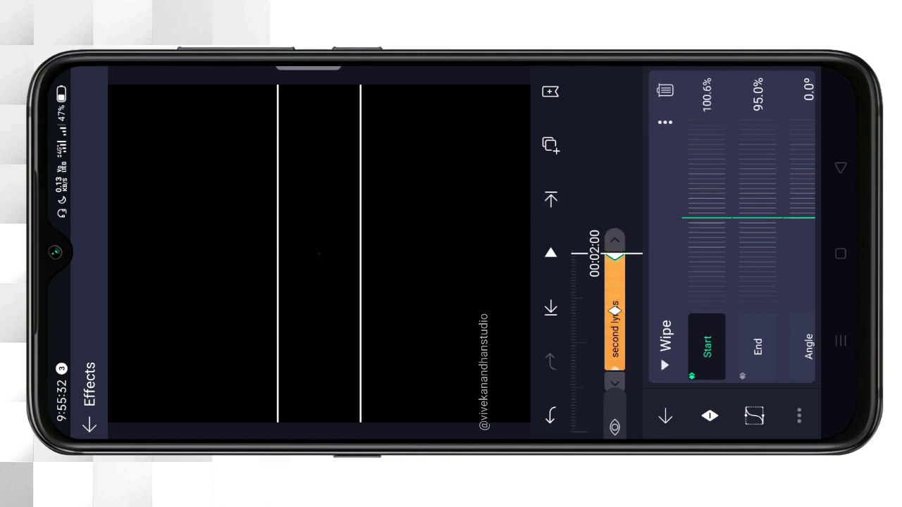
pyautogui.click(551, 308)
# - Set Wipe End keyframes at 0.0% and 95.0% with Feather 27.0, then return to the timeline
pyautogui.click(758, 345)
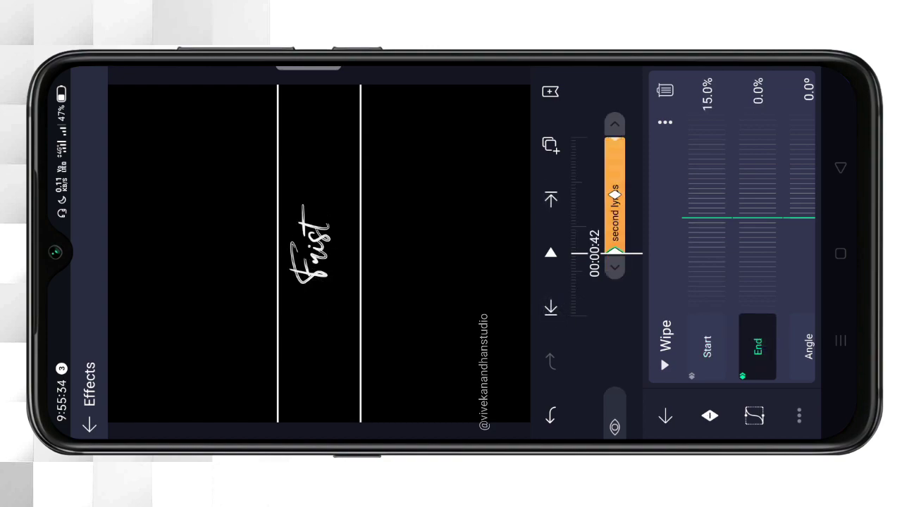
pyautogui.click(551, 199)
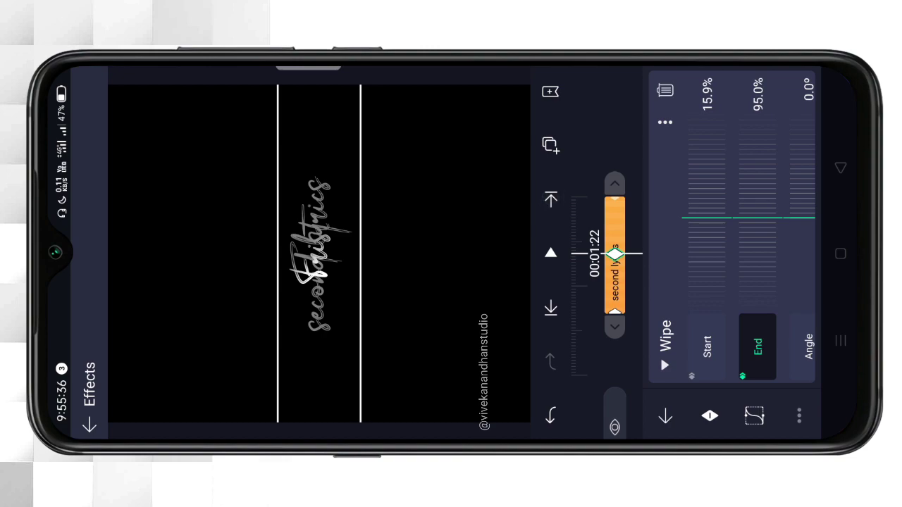
pyautogui.click(551, 308)
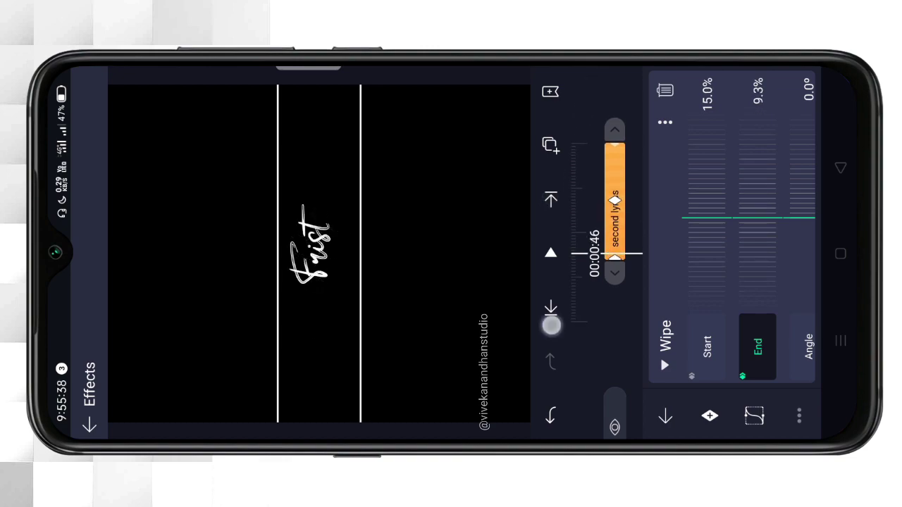
pyautogui.click(551, 200)
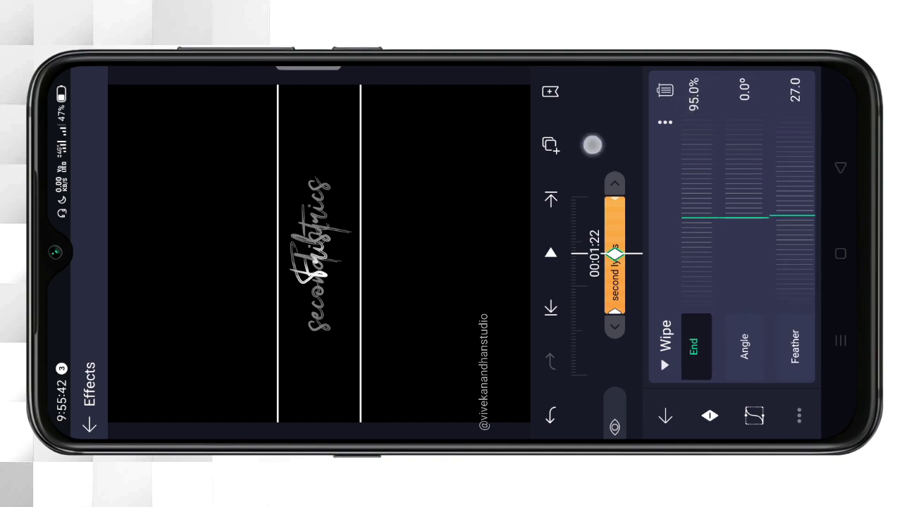
pyautogui.moveTo(592, 145)
pyautogui.mouseDown()
pyautogui.moveTo(596, 114)
pyautogui.moveTo(596, 137)
pyautogui.mouseUp()
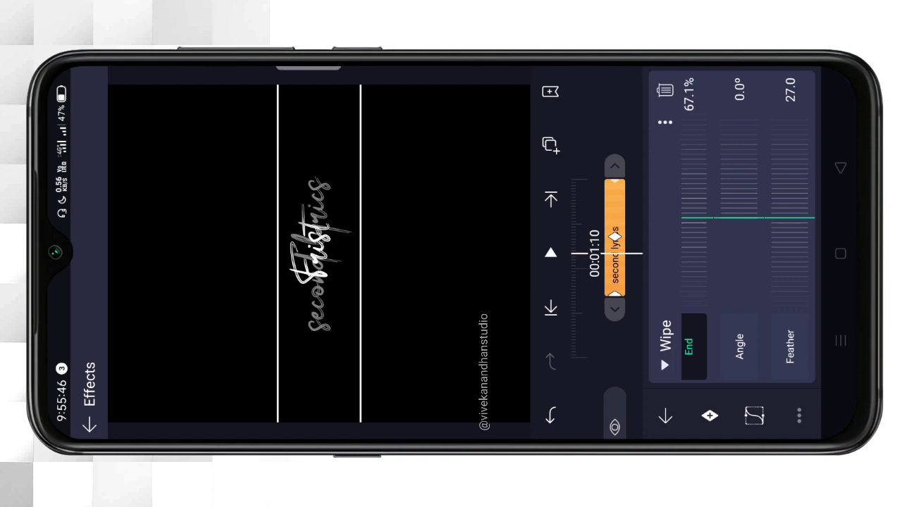
pyautogui.click(665, 416)
pyautogui.click(551, 199)
# - Replay the lyrics project, then export it as a video
pyautogui.click(552, 253)
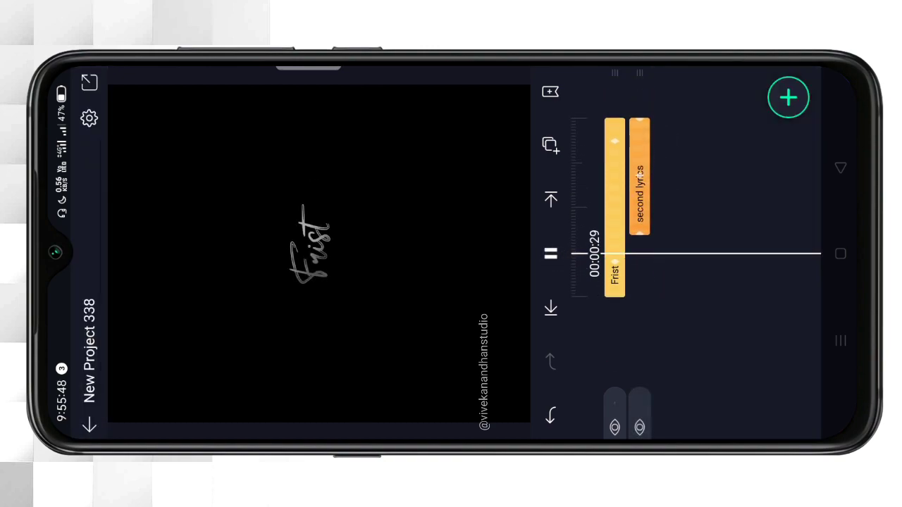
pyautogui.moveTo(684, 151); pyautogui.dragTo(677, 87)
pyautogui.click(388, 97)
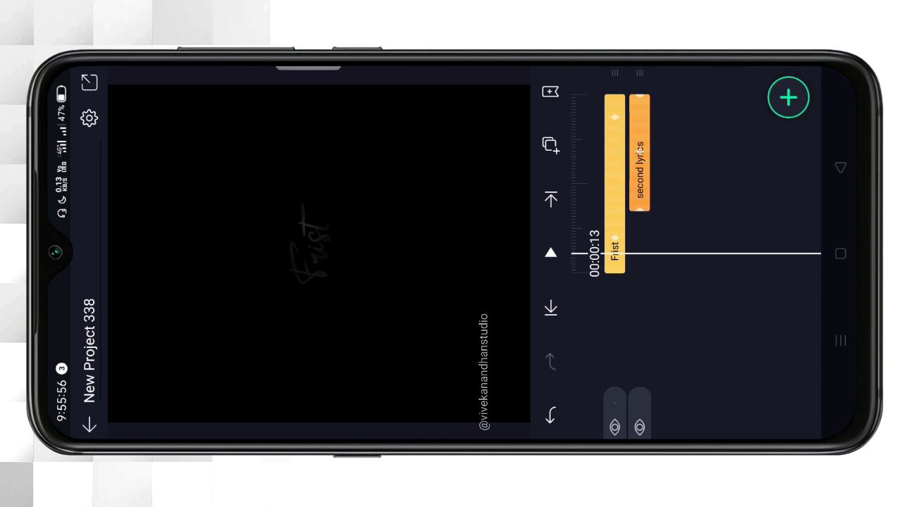
pyautogui.click(89, 82)
pyautogui.click(789, 98)
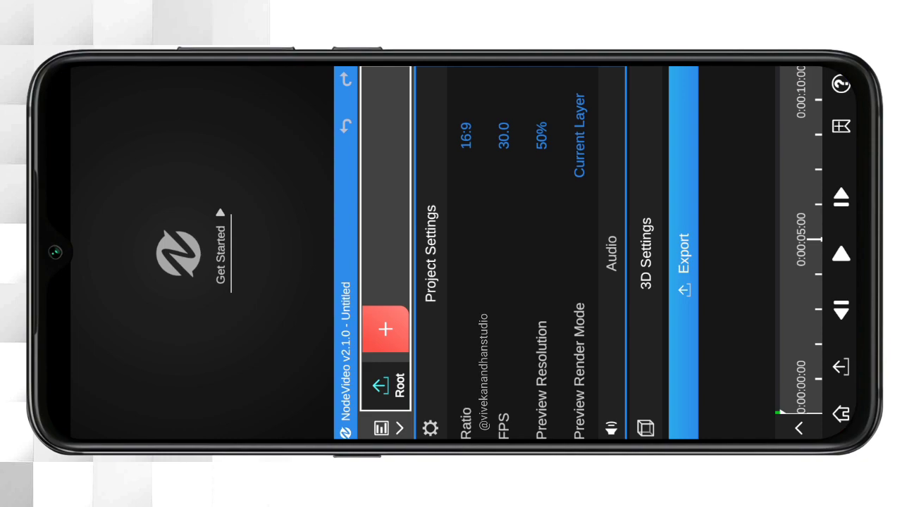
# - Set the NodeVideo project to a custom 1080 × 1340 resolution
pyautogui.click(471, 137)
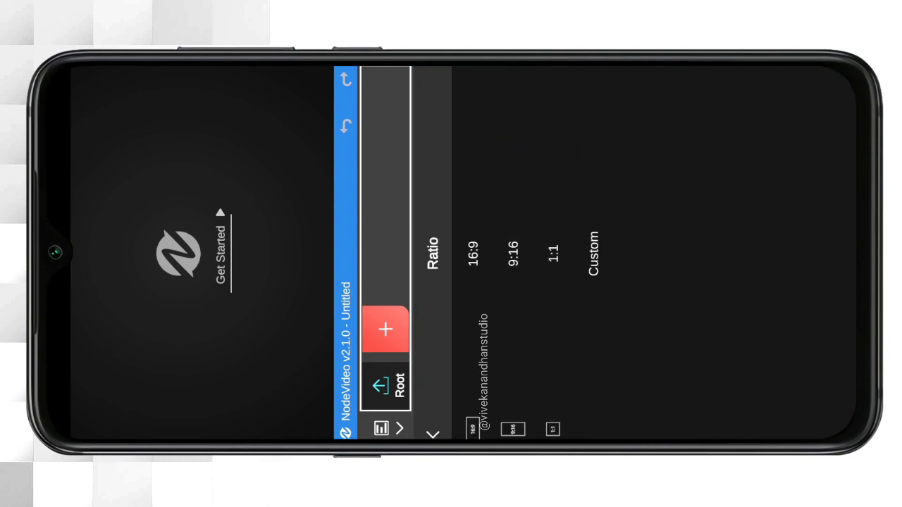
pyautogui.click(593, 254)
pyautogui.click(503, 182)
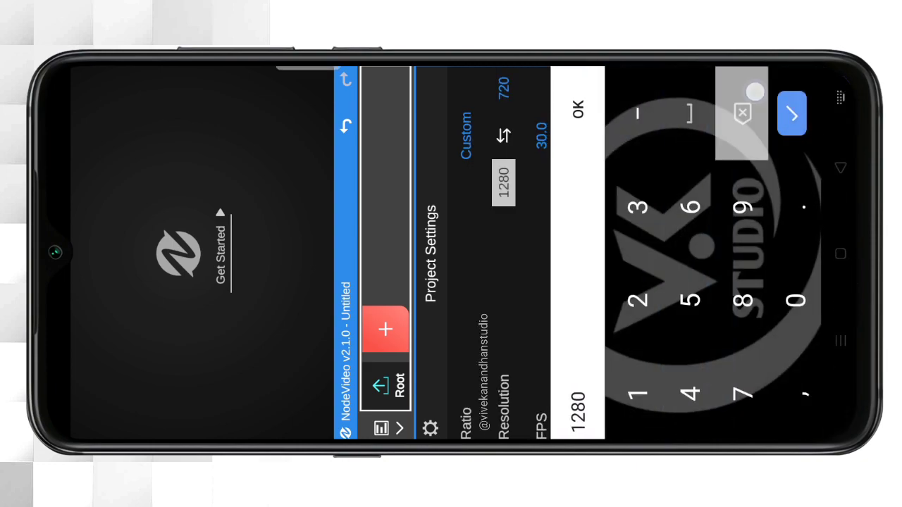
pyautogui.press('BackSpace')
pyautogui.press('BackSpace')
pyautogui.press('BackSpace')
pyautogui.press('BackSpace')
pyautogui.write('4')
pyautogui.press('BackSpace')
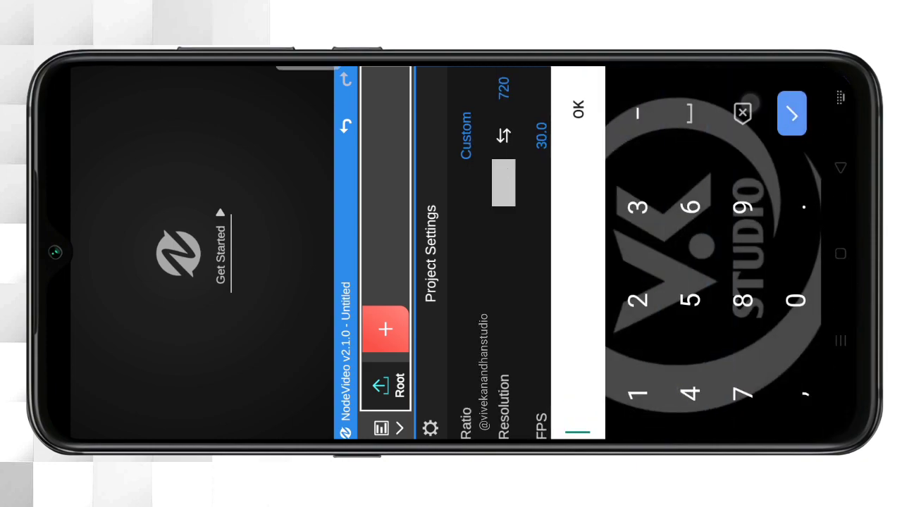
pyautogui.write('1080')
pyautogui.click(504, 86)
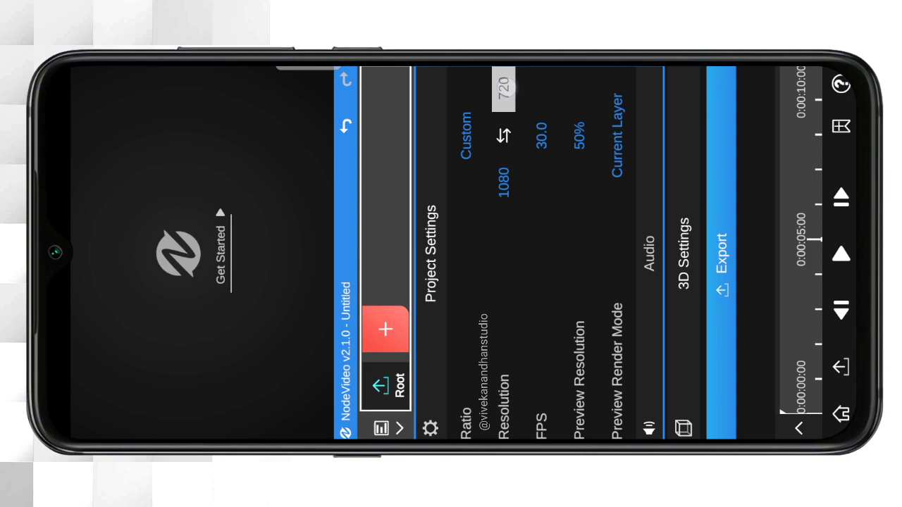
pyautogui.press('BackSpace')
pyautogui.press('BackSpace')
pyautogui.press('BackSpace')
pyautogui.write('13')
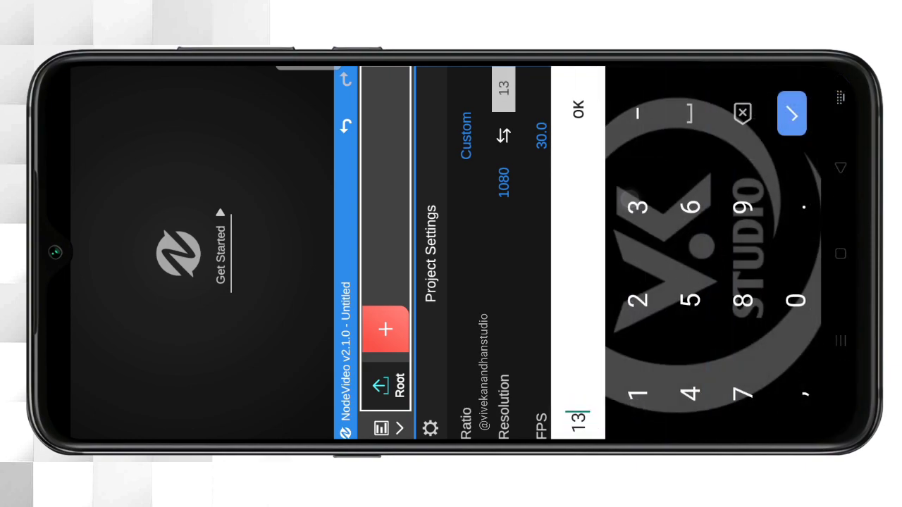
pyautogui.write('40')
pyautogui.click(578, 109)
# - Add the exported lyrics clip as a Media > Video node
pyautogui.click(371, 317)
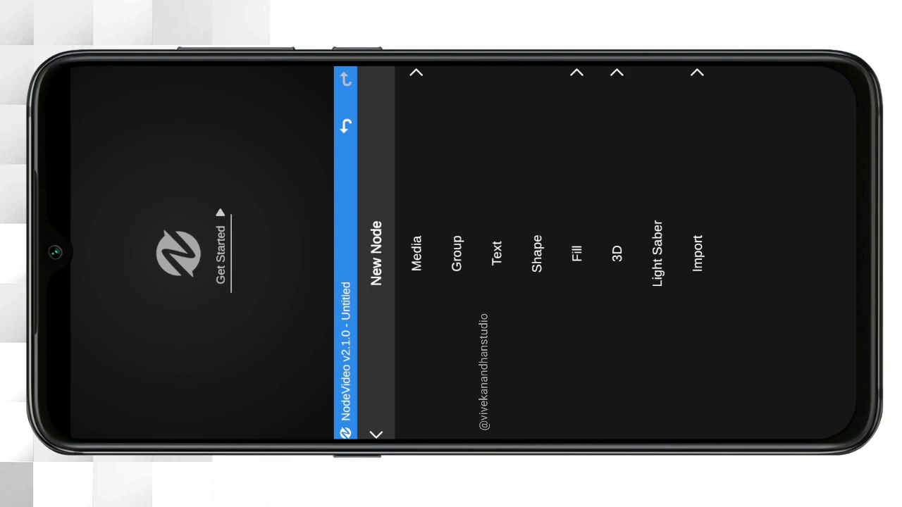
pyautogui.click(416, 254)
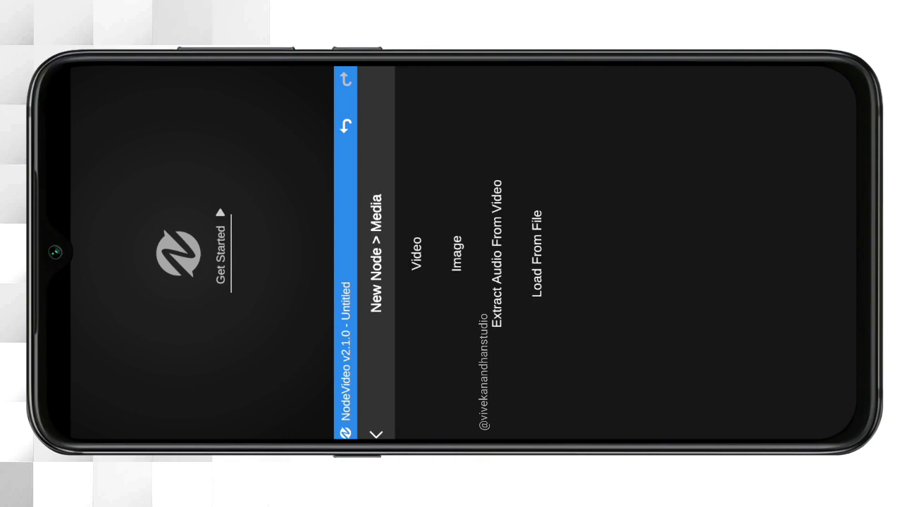
pyautogui.click(430, 96)
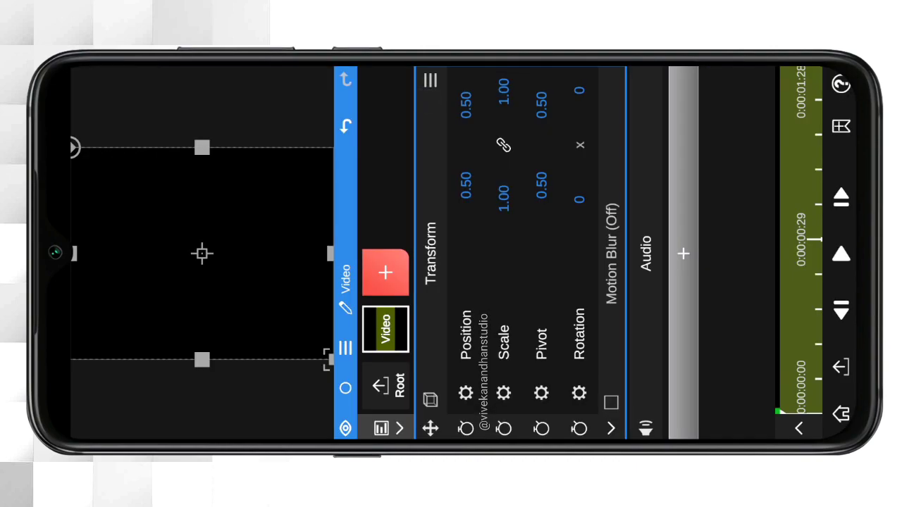
# - Move to the 'First' lyric frame and add the Asset Store Glow Scan effect
pyautogui.click(804, 353)
pyautogui.click(795, 292)
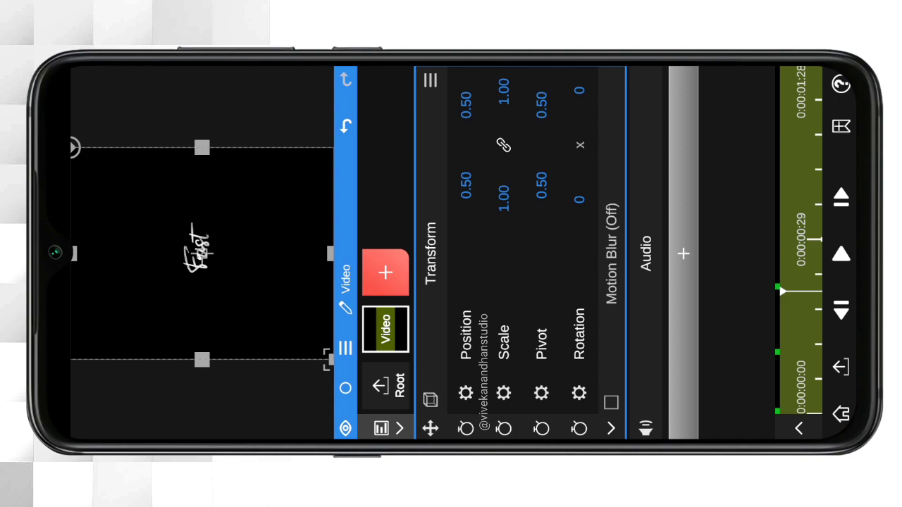
pyautogui.click(684, 254)
pyautogui.click(633, 253)
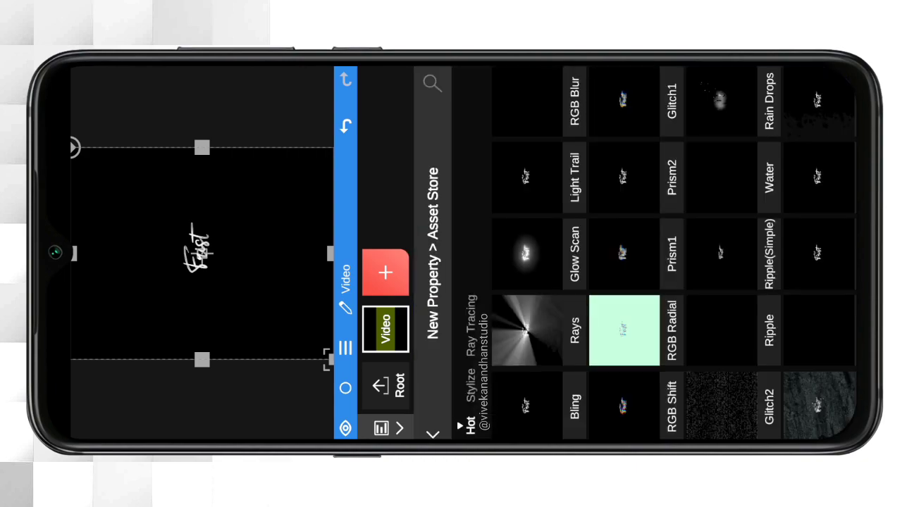
pyautogui.press('Escape')
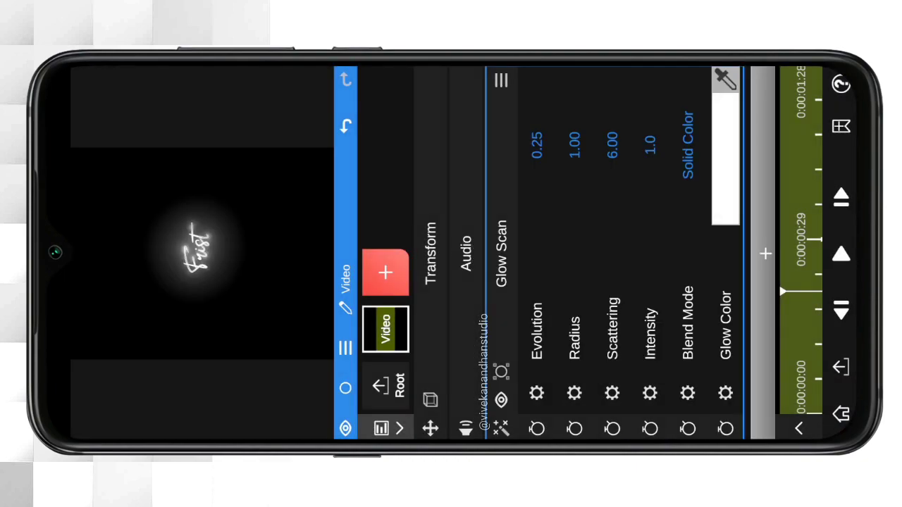
# - Set the Glow Scan colour to red, Evolution 0.04 and Radius 1.64, then preview
pyautogui.click(726, 169)
pyautogui.moveTo(693, 390)
pyautogui.mouseDown()
pyautogui.moveTo(717, 302)
pyautogui.moveTo(692, 305)
pyautogui.mouseUp()
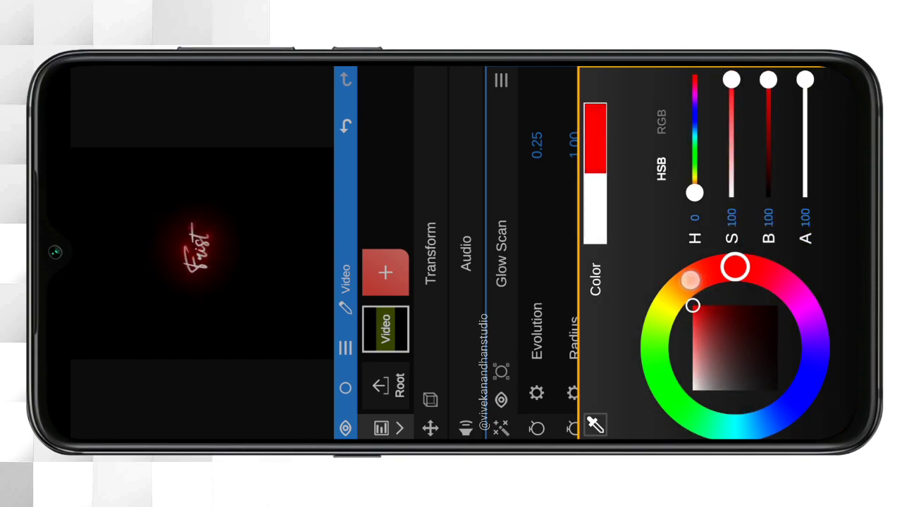
pyautogui.press('Escape')
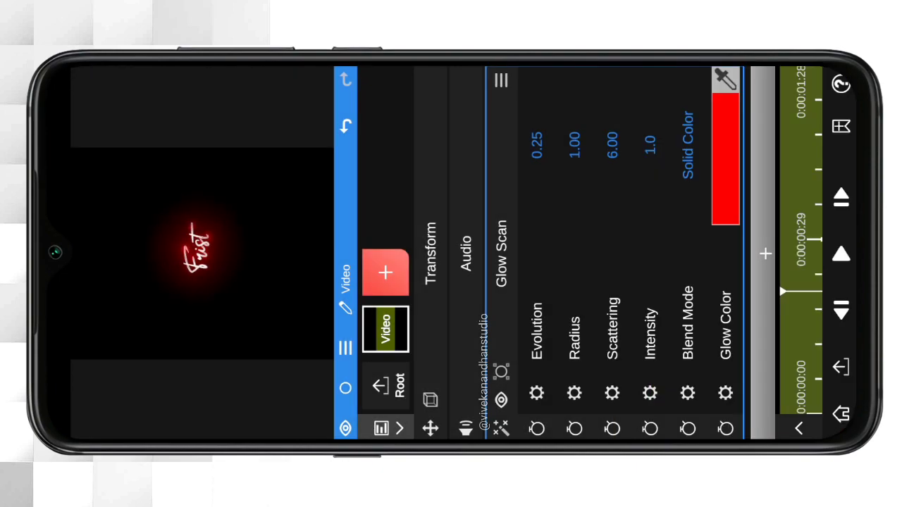
pyautogui.moveTo(537, 145)
pyautogui.mouseDown()
pyautogui.moveTo(503, 141)
pyautogui.moveTo(603, 161)
pyautogui.moveTo(611, 139)
pyautogui.moveTo(651, 129)
pyautogui.moveTo(486, 131)
pyautogui.mouseUp()
pyautogui.moveTo(575, 141); pyautogui.dragTo(543, 141)
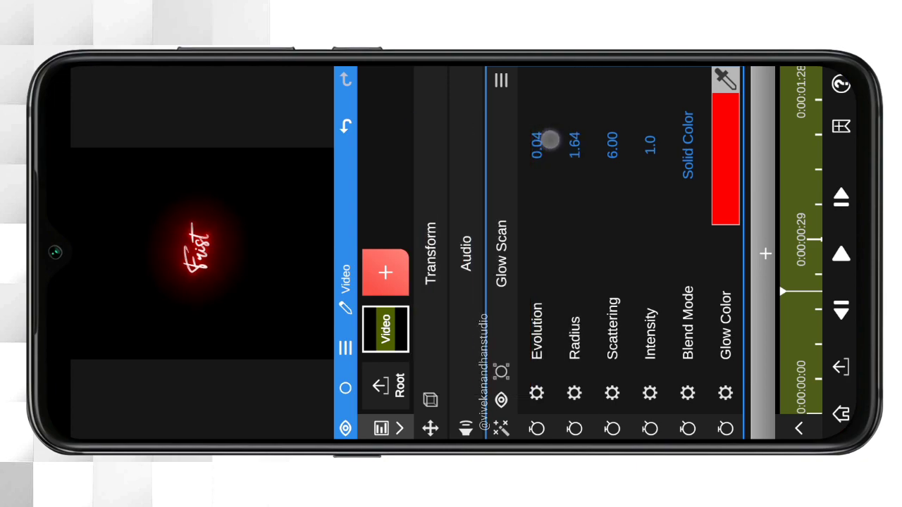
pyautogui.moveTo(792, 302); pyautogui.dragTo(804, 388)
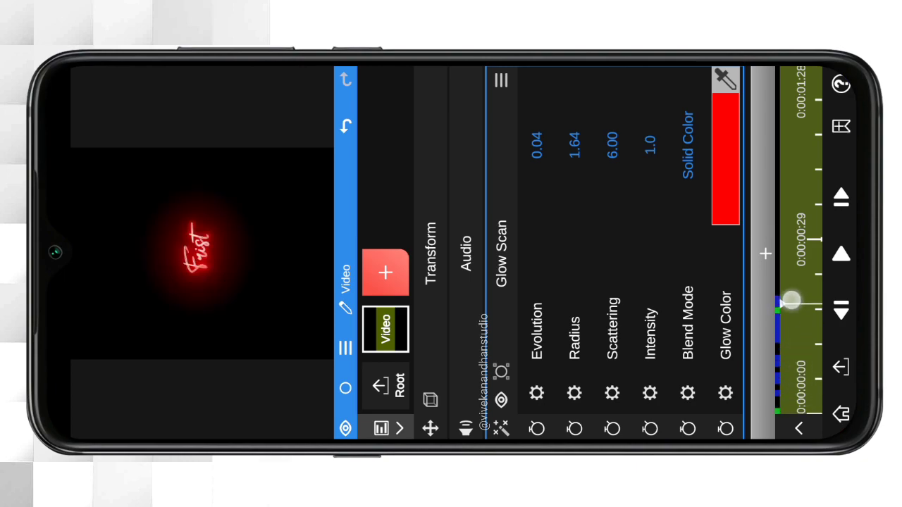
pyautogui.moveTo(789, 299)
pyautogui.mouseDown()
pyautogui.moveTo(769, 258)
pyautogui.moveTo(778, 235)
pyautogui.mouseUp()
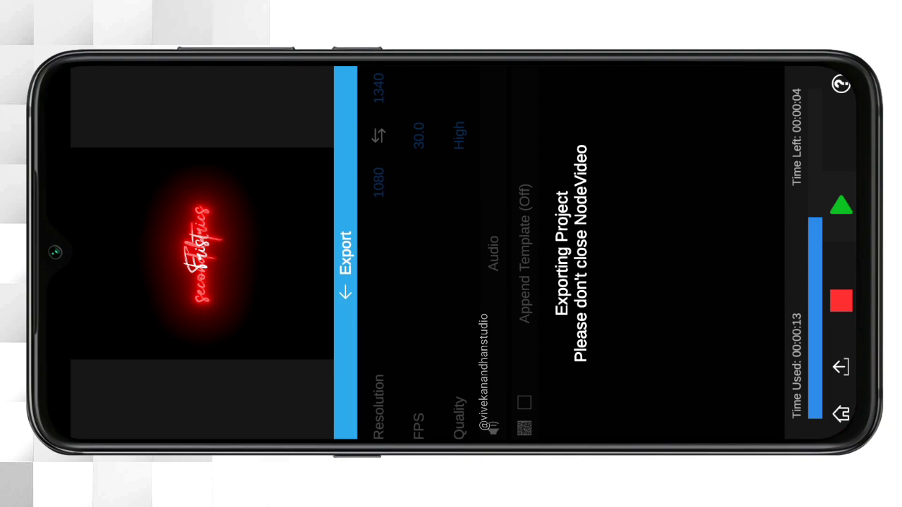
pyautogui.click(841, 301)
pyautogui.click(339, 306)
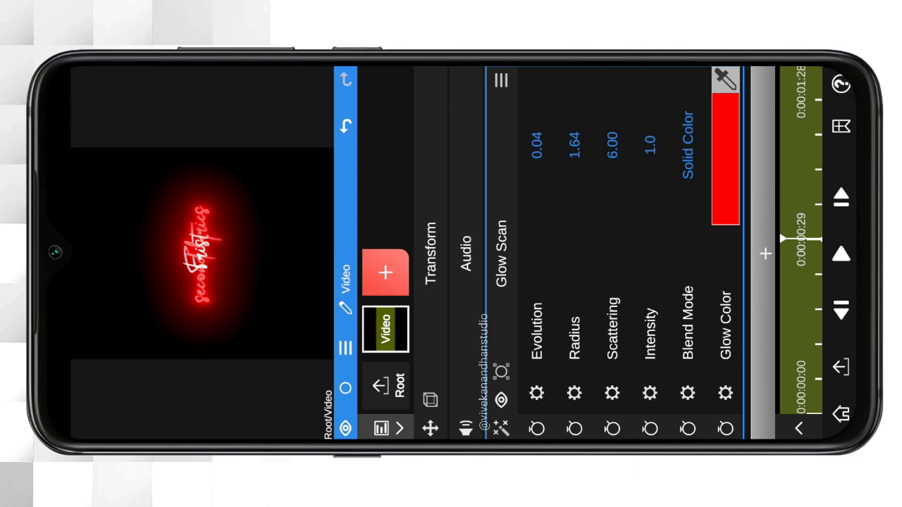
# - Set Glow Scan Evolution to 0.21 and export the video to the camera roll
pyautogui.moveTo(539, 141); pyautogui.dragTo(497, 143)
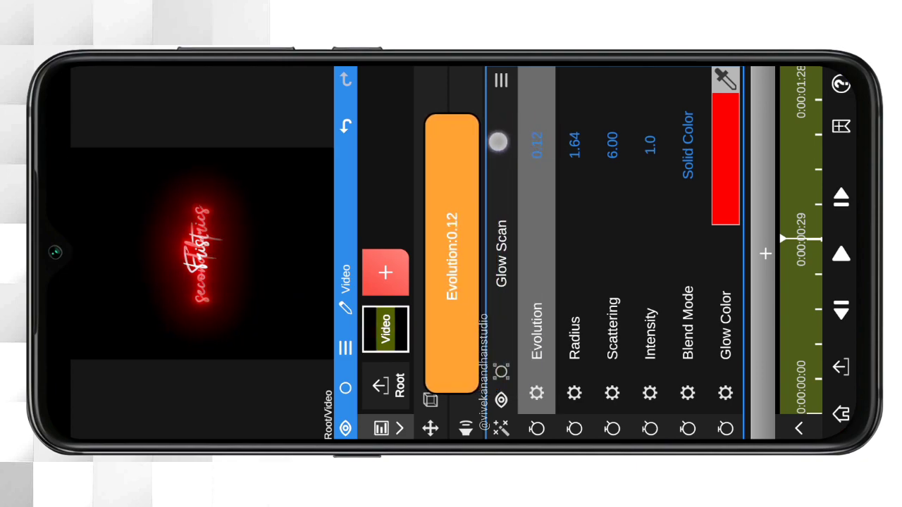
pyautogui.moveTo(498, 143); pyautogui.dragTo(465, 139)
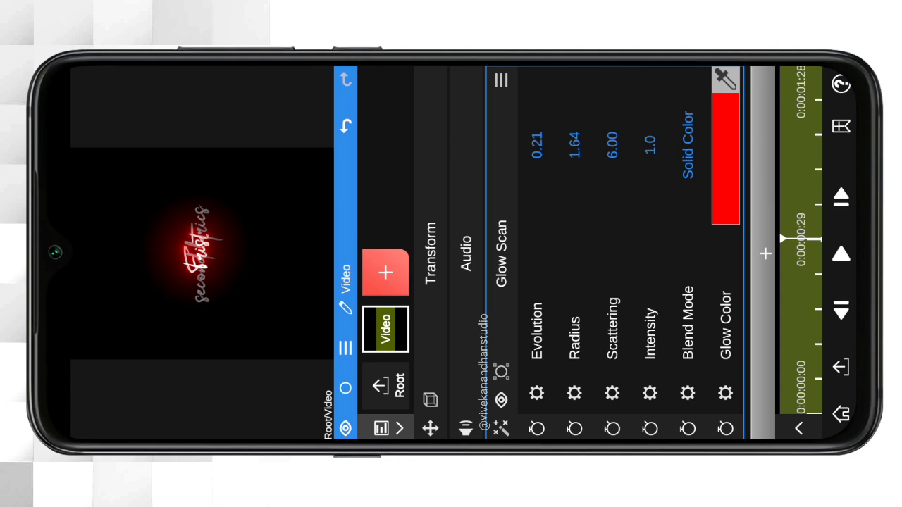
pyautogui.moveTo(547, 131); pyautogui.dragTo(541, 131)
pyautogui.click(841, 198)
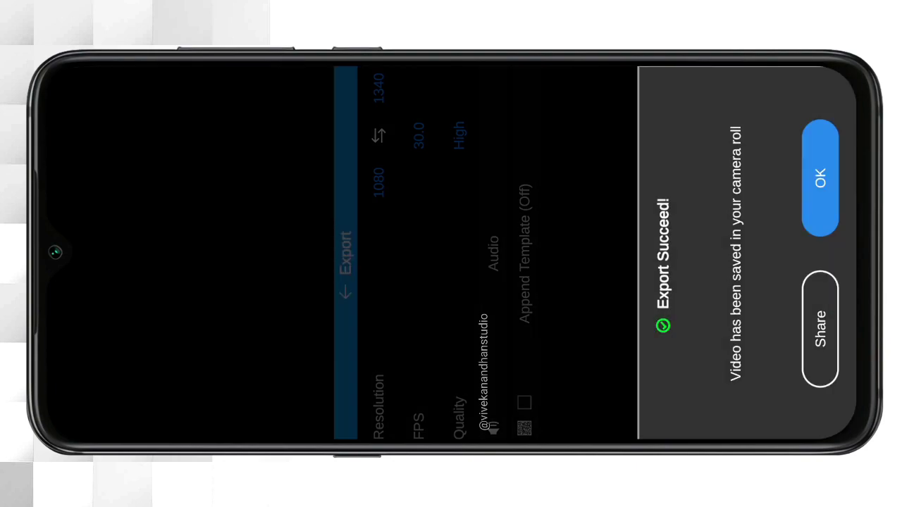
pyautogui.click(821, 179)
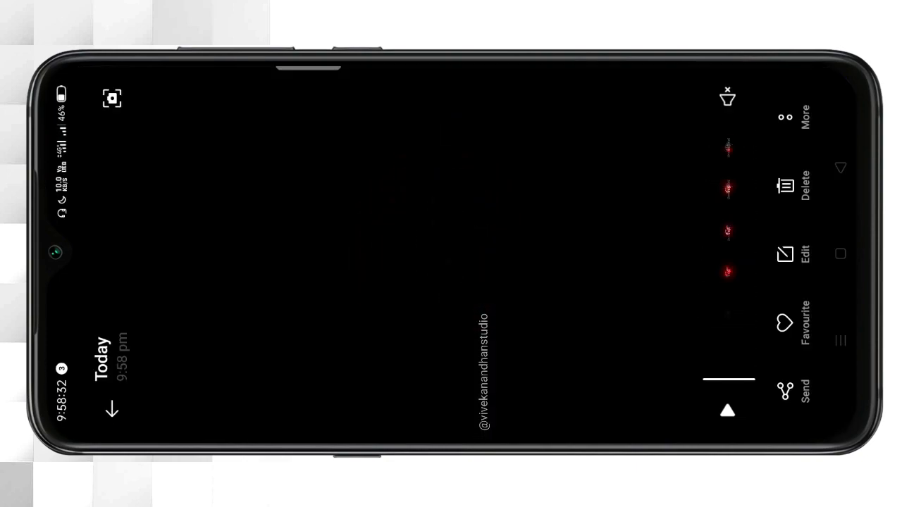
# - Play the exported lyrics video in Gallery from the start to check the red glow
pyautogui.click(393, 99)
pyautogui.moveTo(753, 332)
pyautogui.mouseDown()
pyautogui.moveTo(764, 351)
pyautogui.moveTo(766, 320)
pyautogui.mouseUp()
pyautogui.moveTo(767, 308); pyautogui.dragTo(757, 210)
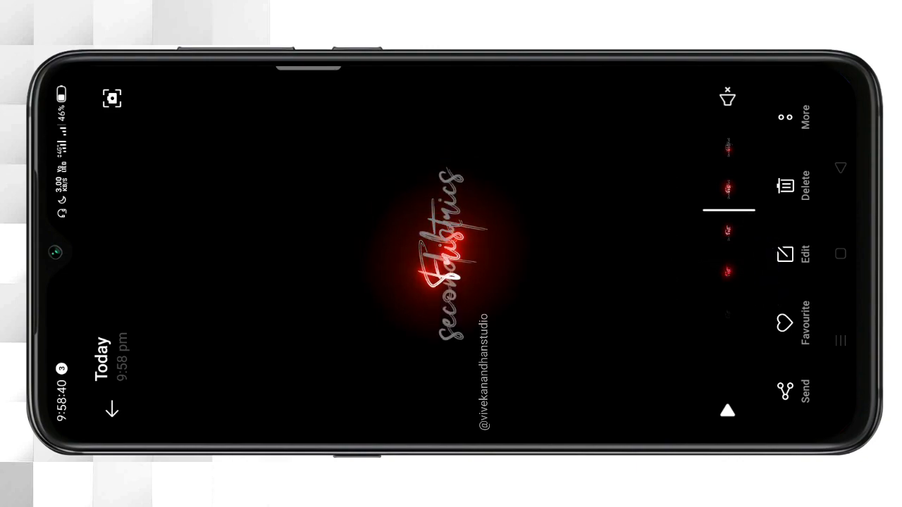
pyautogui.click(389, 89)
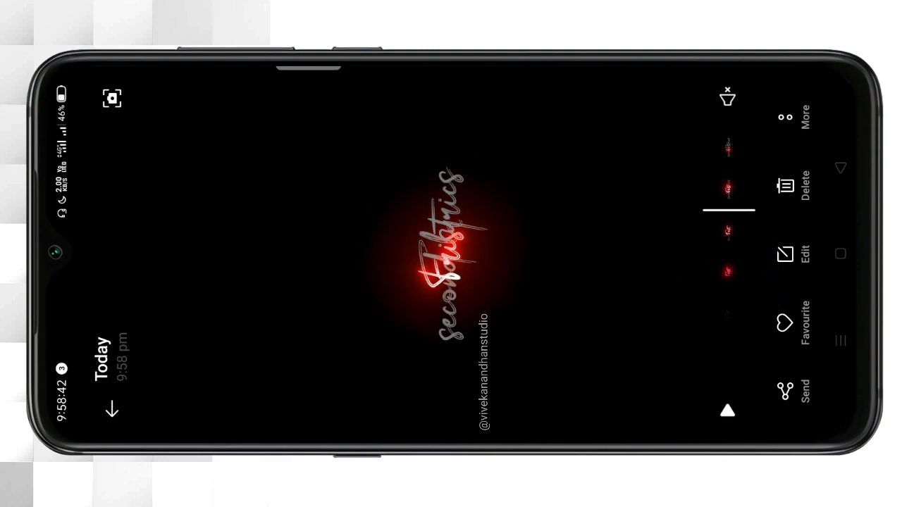